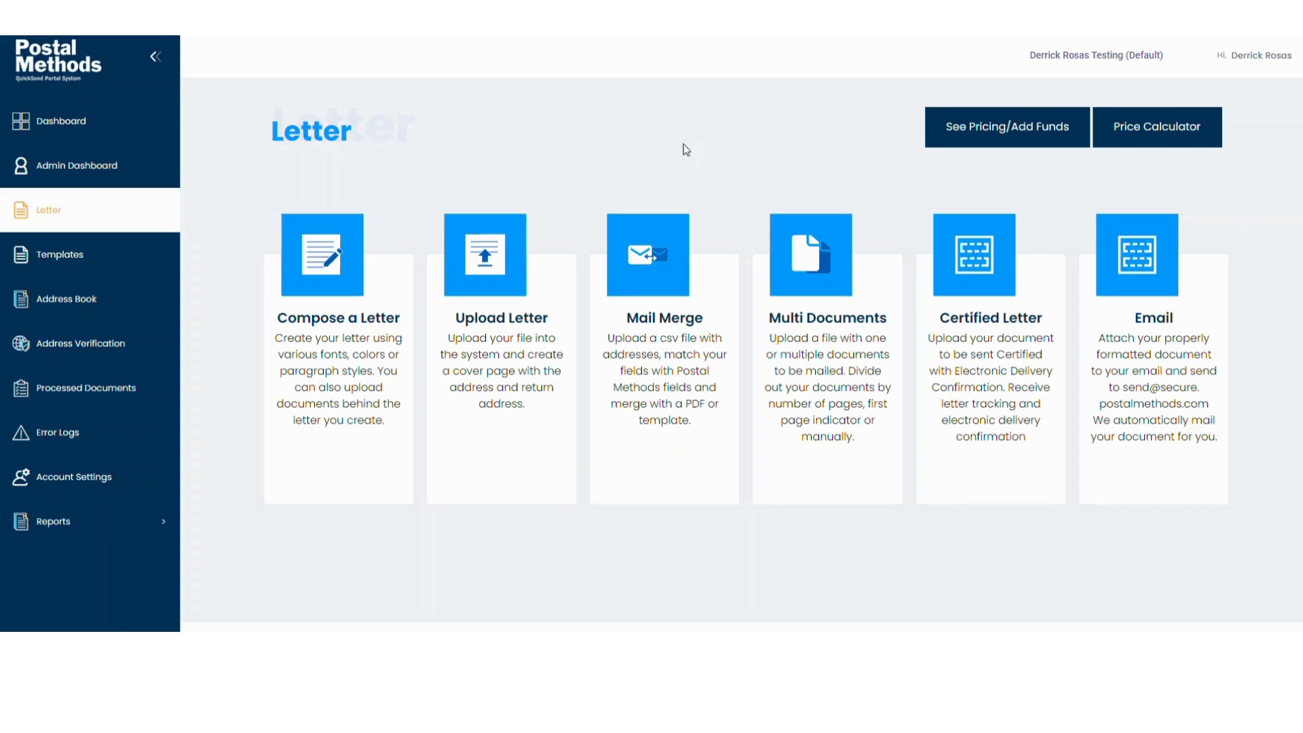
Step: Start a Mail Merge letter and enter "Mail Merge Sample" as its description
{"action": "left_click", "coordinate": [644, 336]}
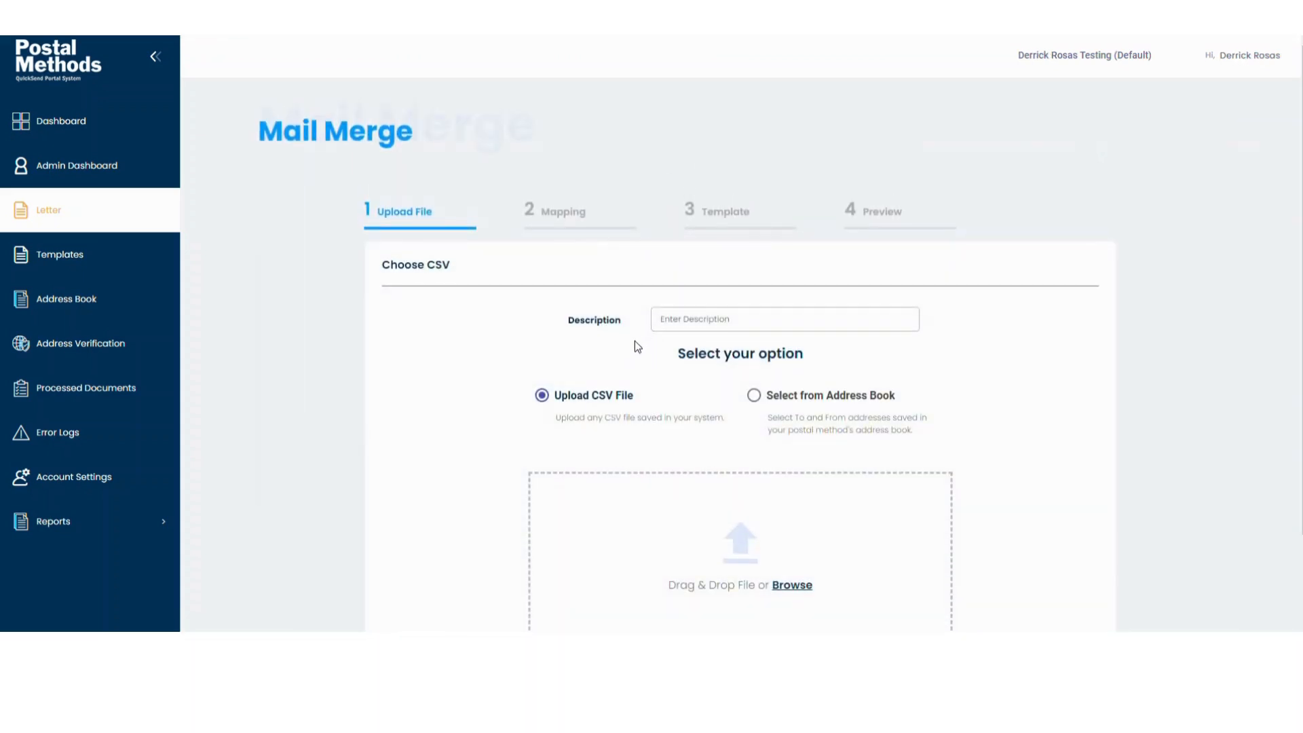
{"action": "left_click", "coordinate": [687, 319]}
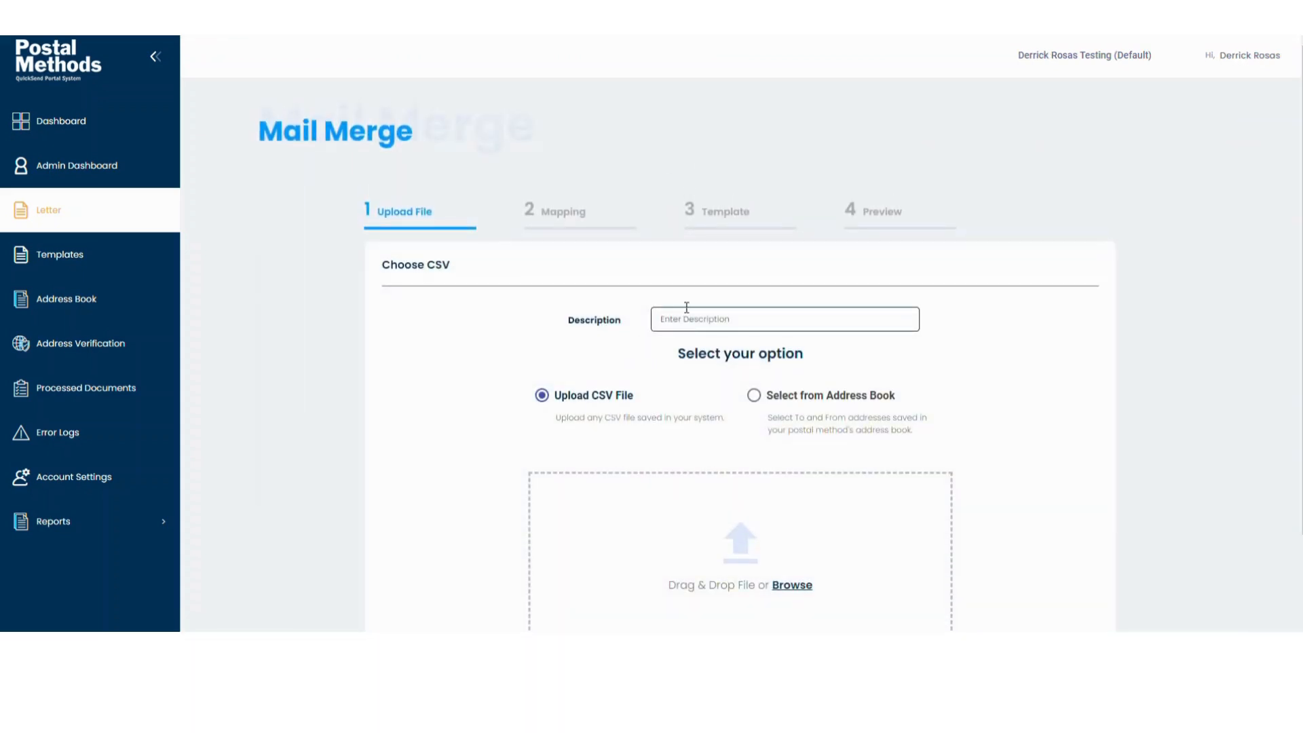
{"action": "type", "text": "Mail Merge Sample"}
{"action": "key", "text": "Tab"}
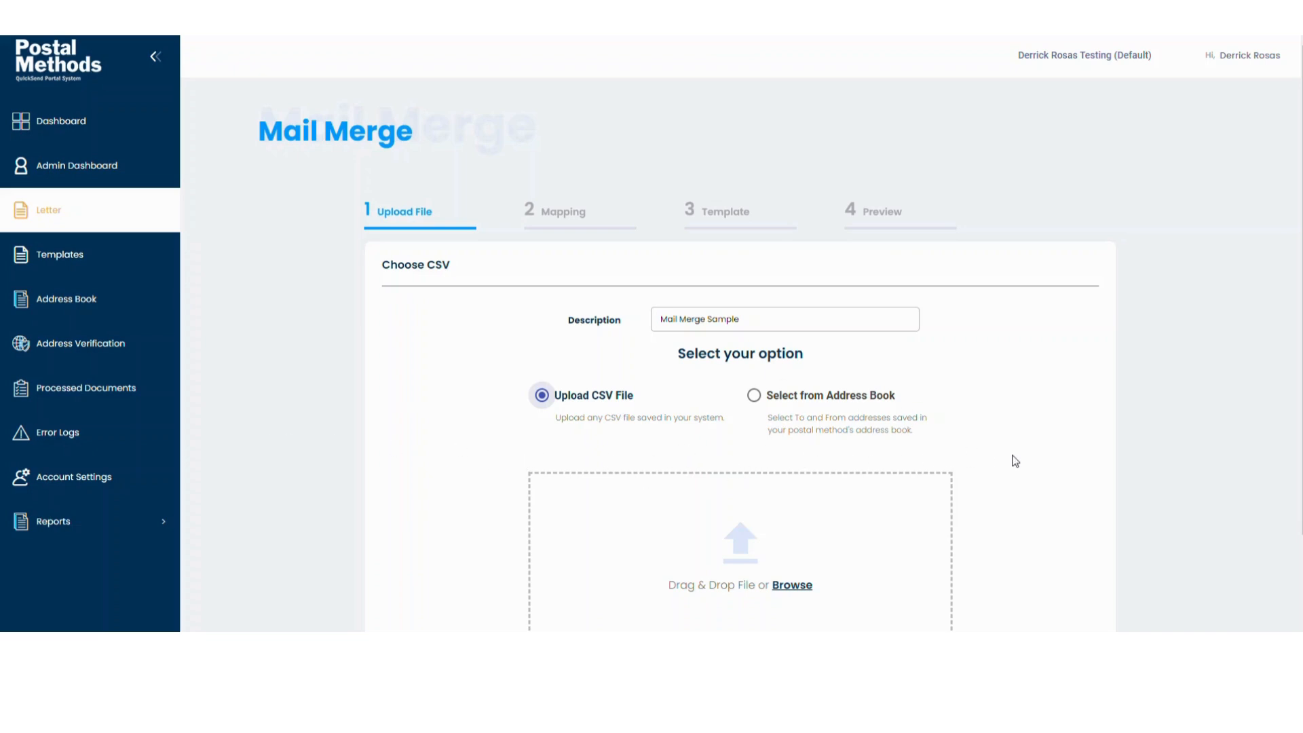
Step: Upload the CSV file "Mail Merge Test with Return" as the address source and continue to the Mapping stage
{"action": "scroll", "coordinate": [1015, 458], "scroll_direction": "down", "scroll_amount": 1}
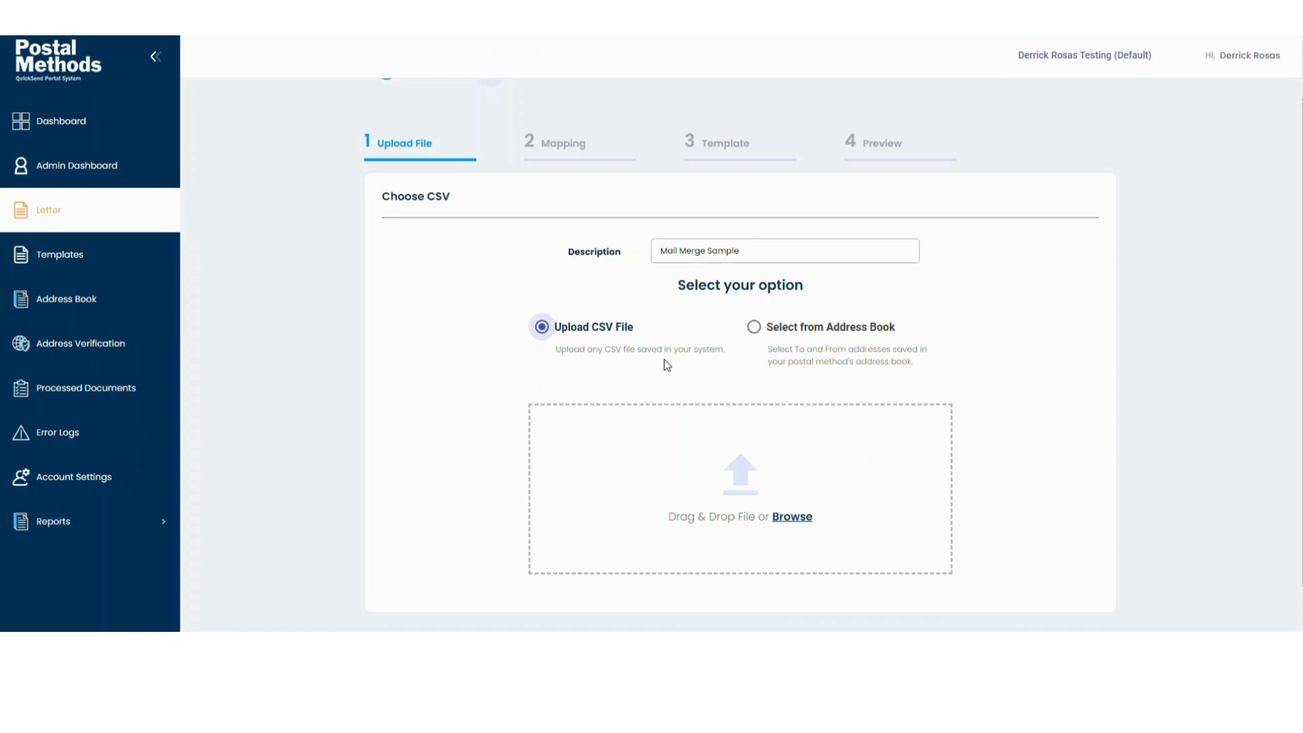
{"action": "scroll", "coordinate": [666, 364], "scroll_direction": "down", "scroll_amount": 1}
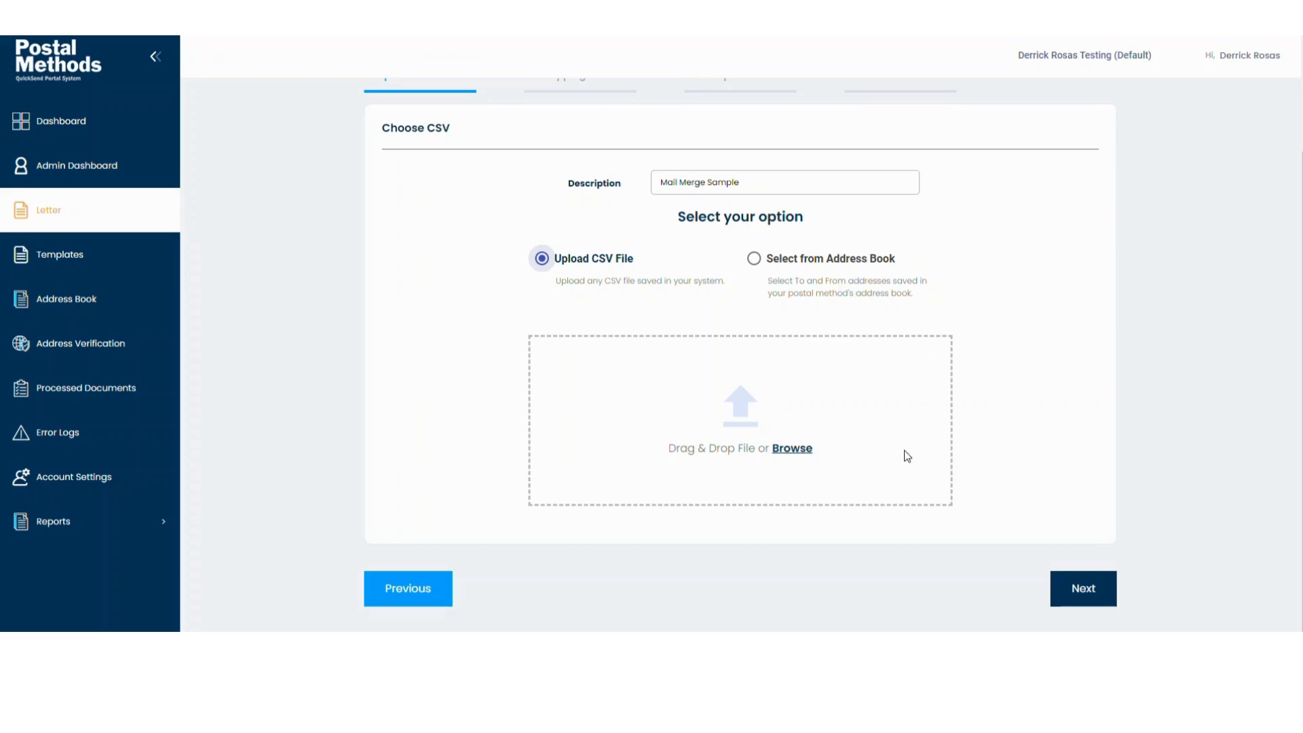
{"action": "left_click", "coordinate": [792, 449]}
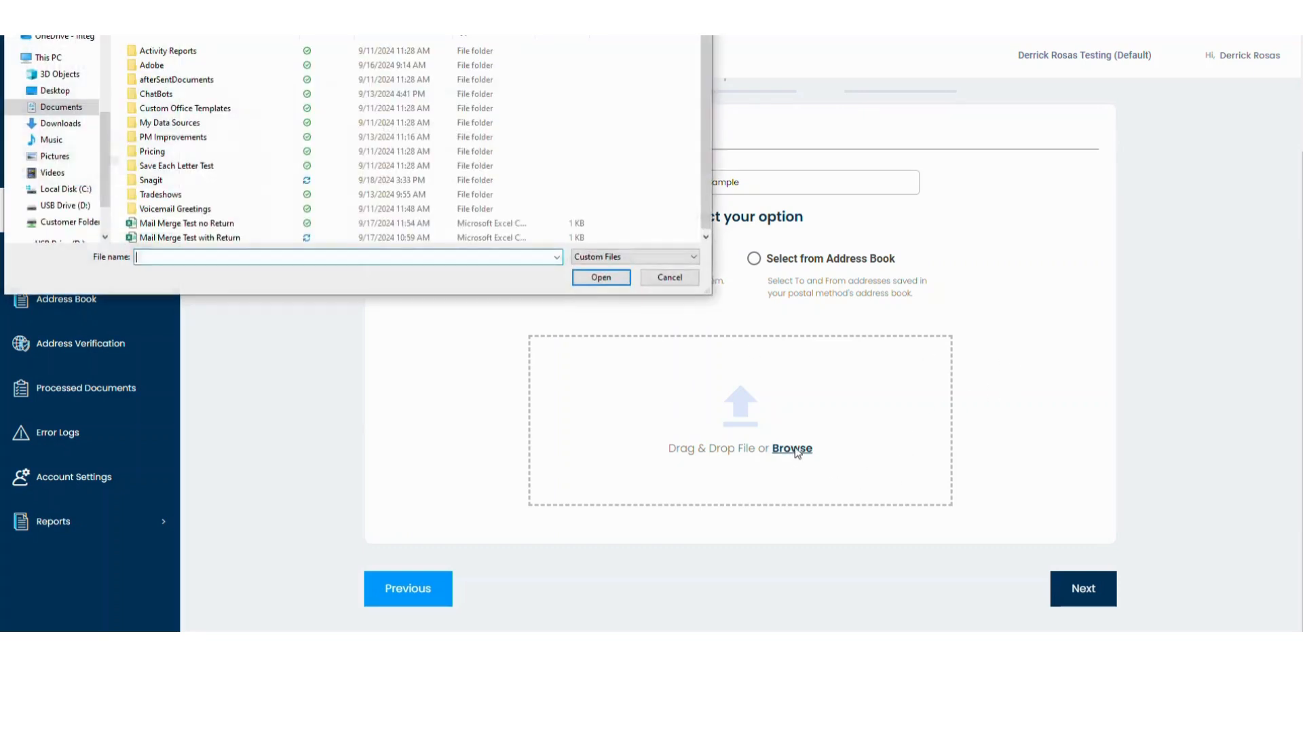
{"action": "double_click", "coordinate": [202, 239]}
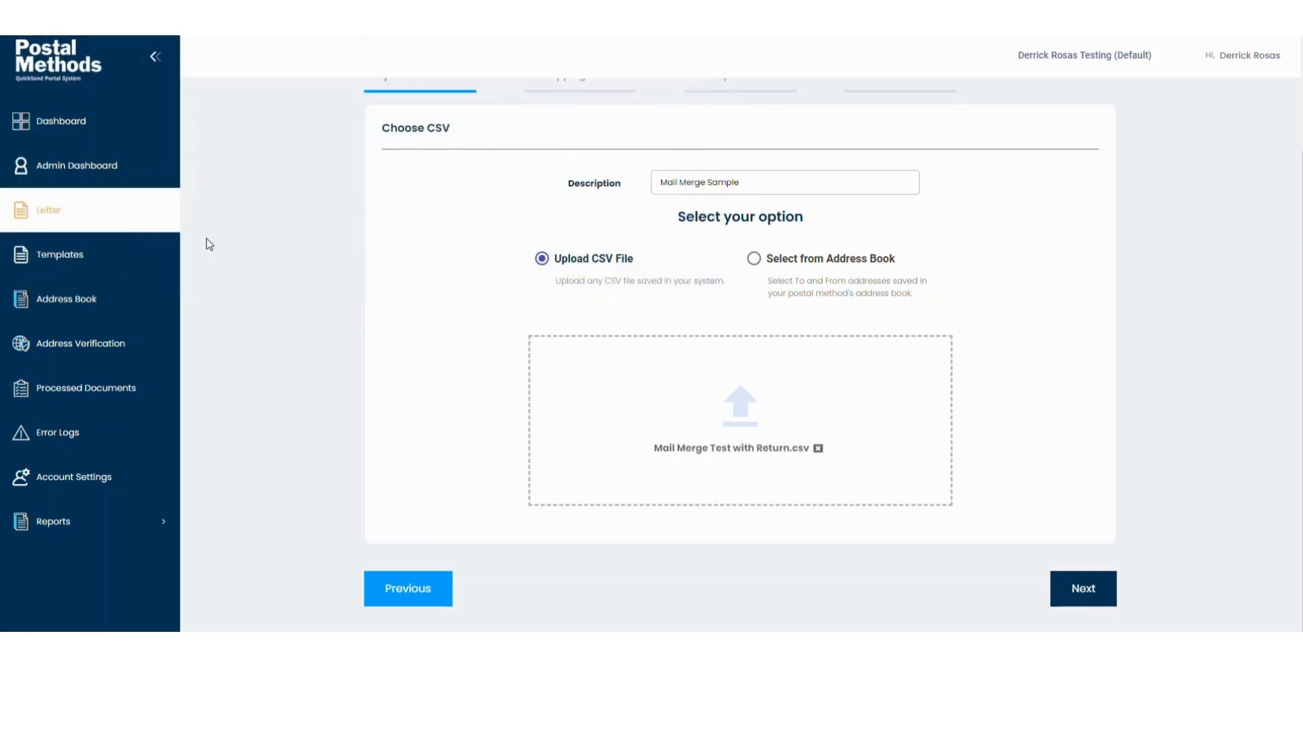
{"action": "scroll", "coordinate": [950, 434], "scroll_direction": "down", "scroll_amount": 1}
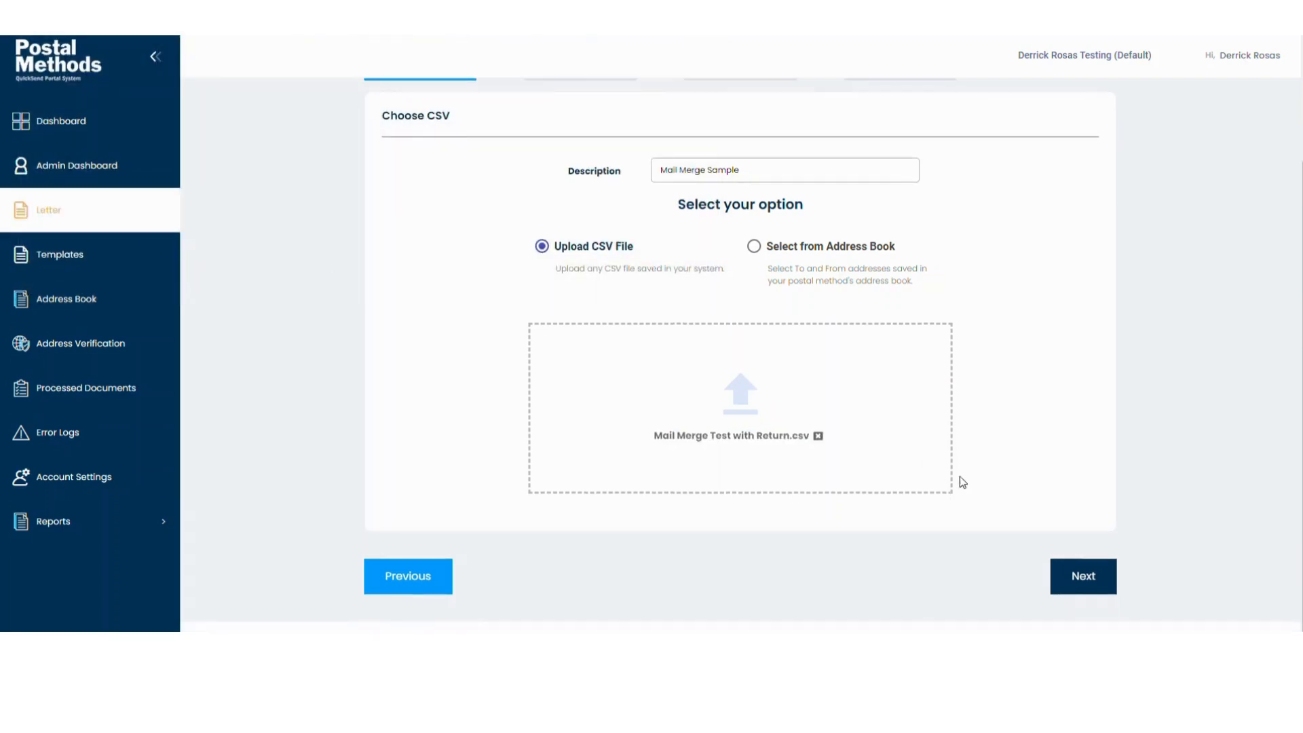
{"action": "left_click", "coordinate": [1081, 576]}
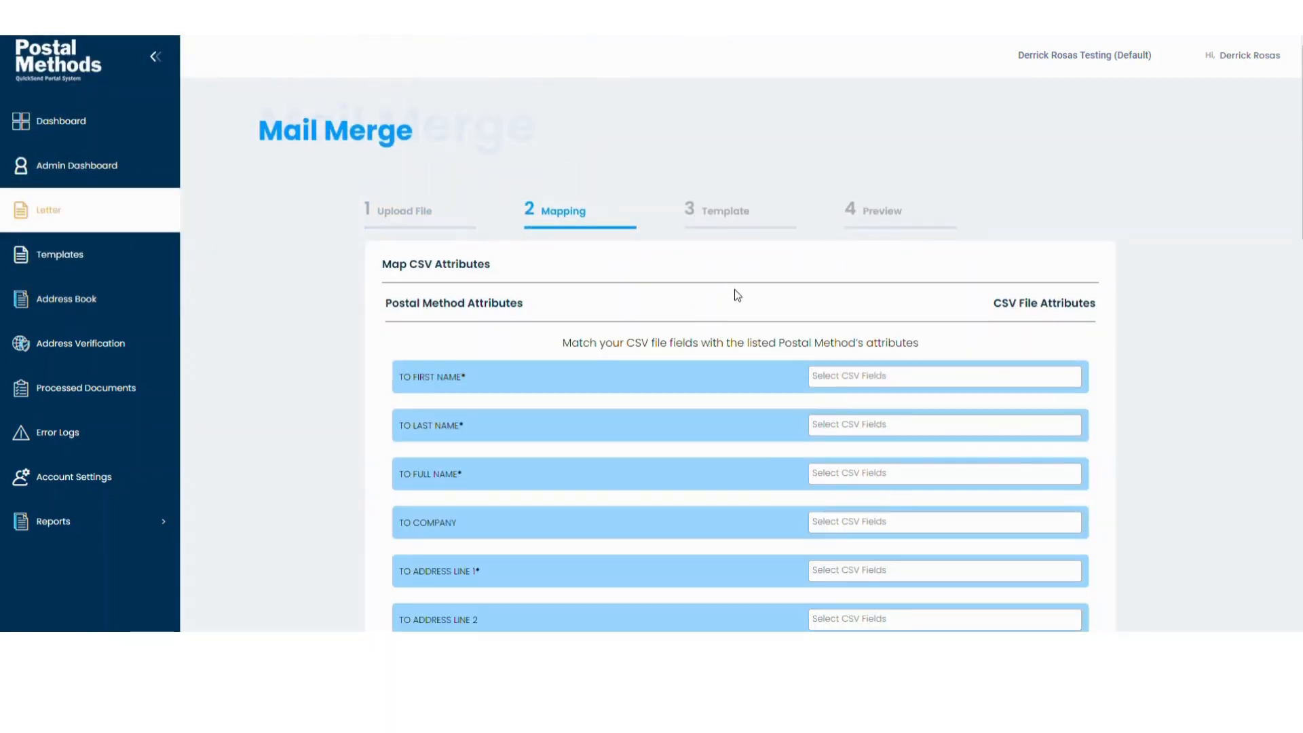
Step: Map the To First Name attribute to the CSV field First Name and To City State Zip to CSZ
{"action": "scroll", "coordinate": [735, 289], "scroll_direction": "down", "scroll_amount": 1}
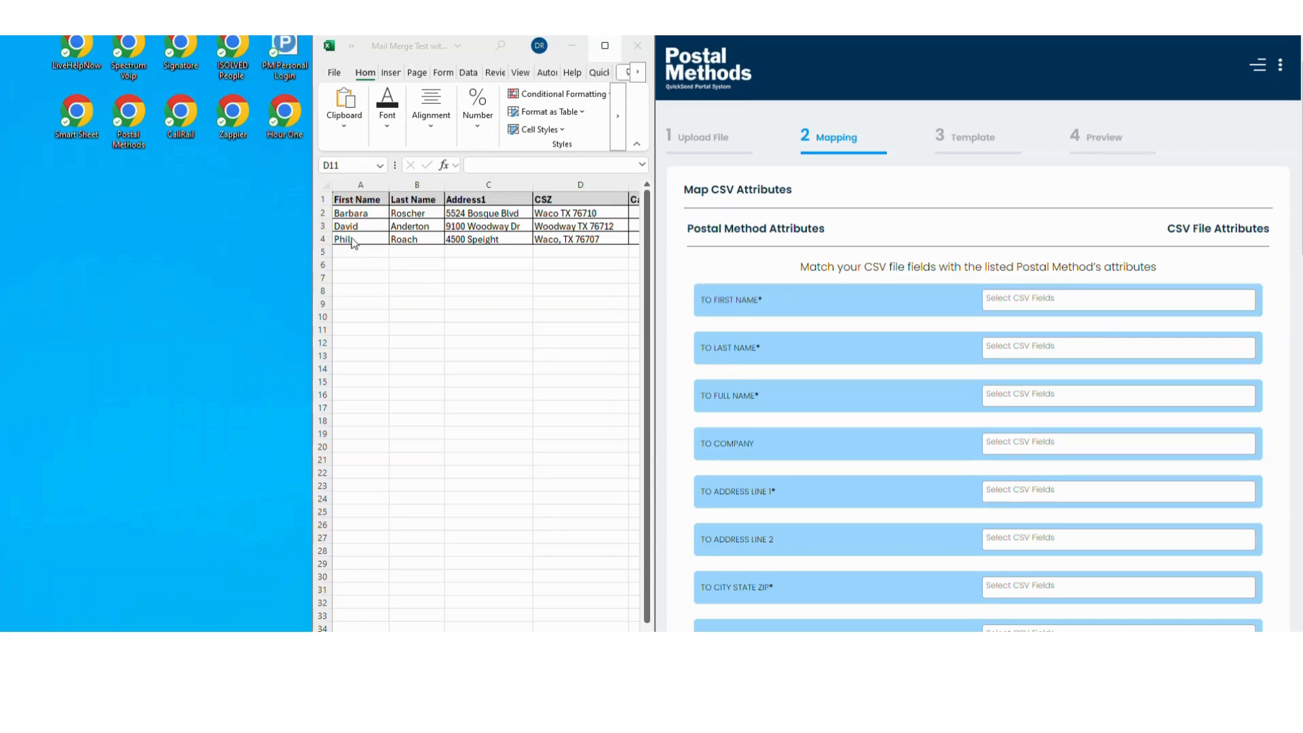
{"action": "left_click", "coordinate": [1005, 298]}
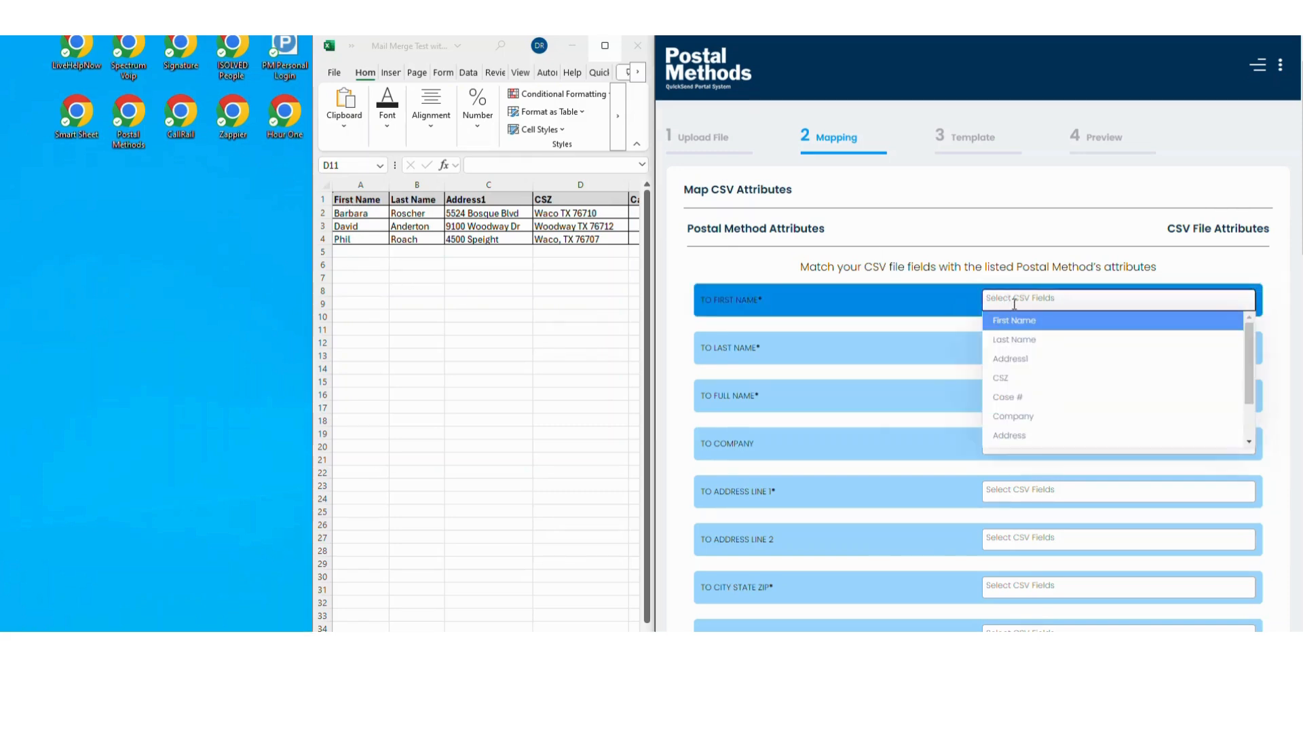
{"action": "left_click", "coordinate": [1015, 320]}
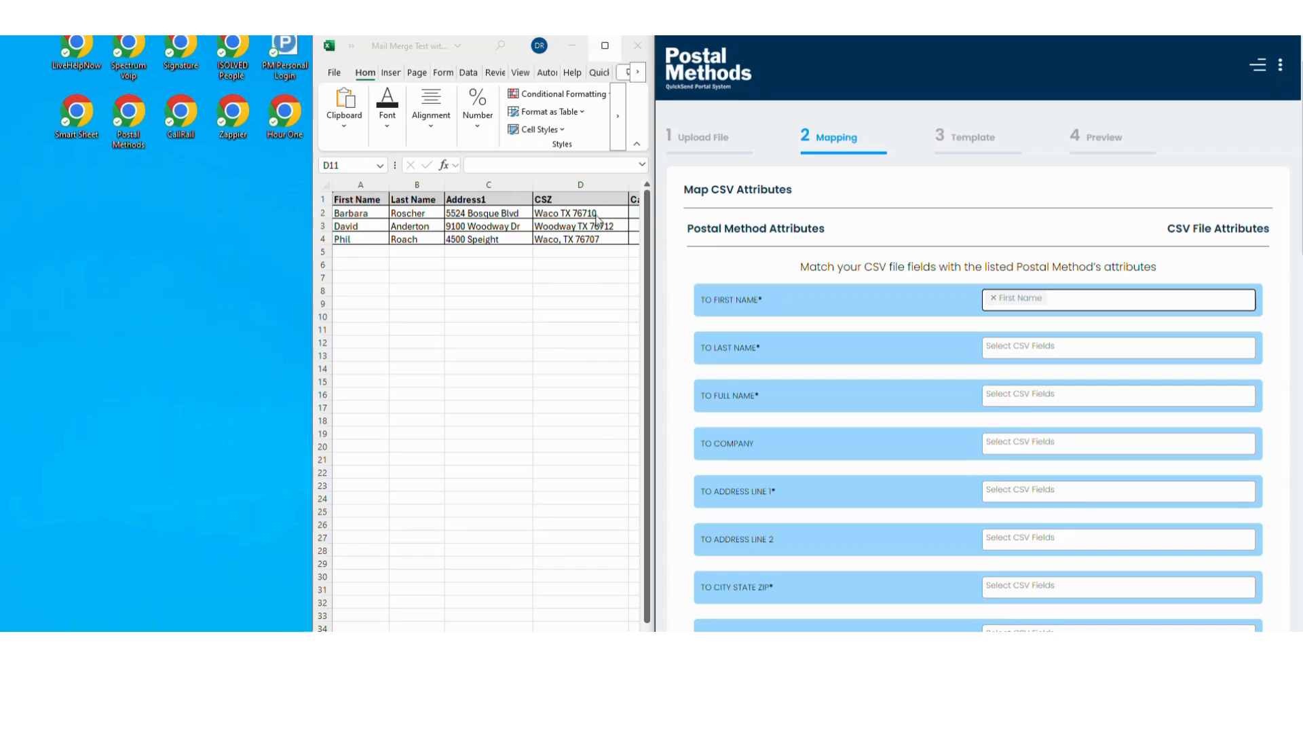
{"action": "scroll", "coordinate": [909, 488], "scroll_direction": "down", "scroll_amount": 1}
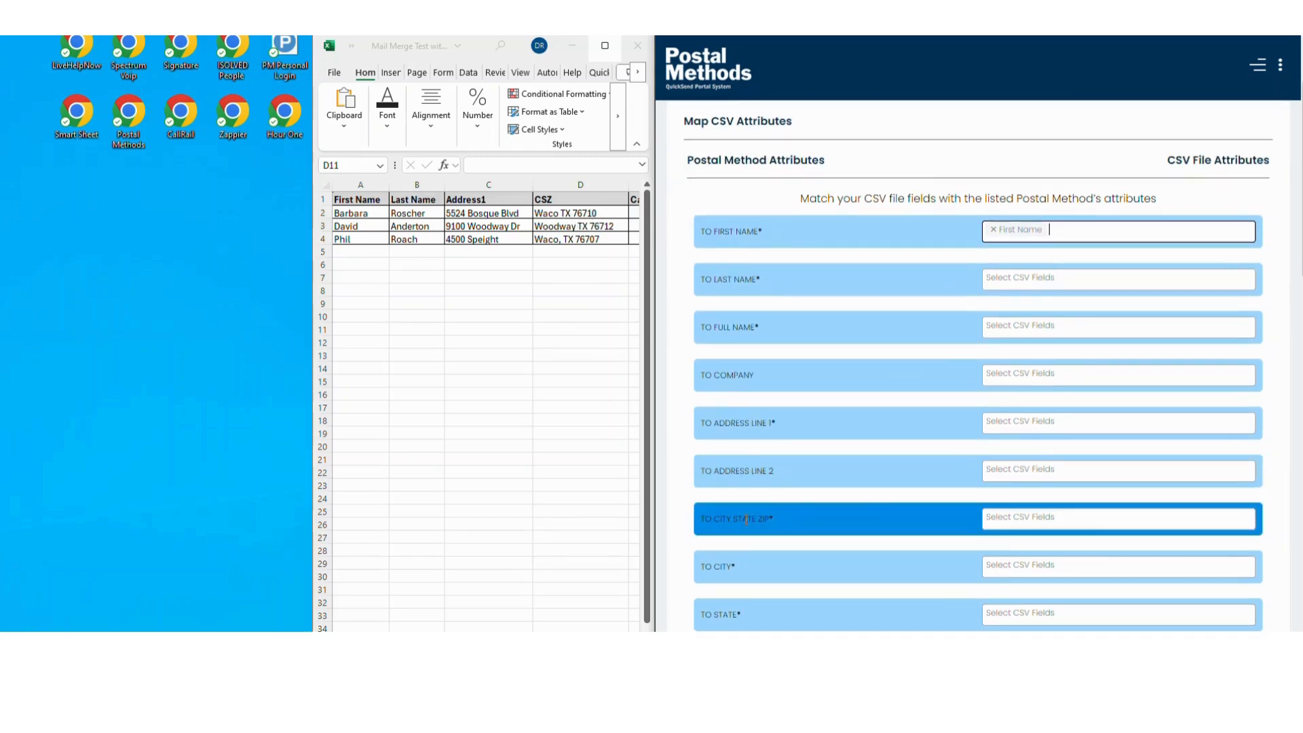
{"action": "left_click", "coordinate": [1016, 516]}
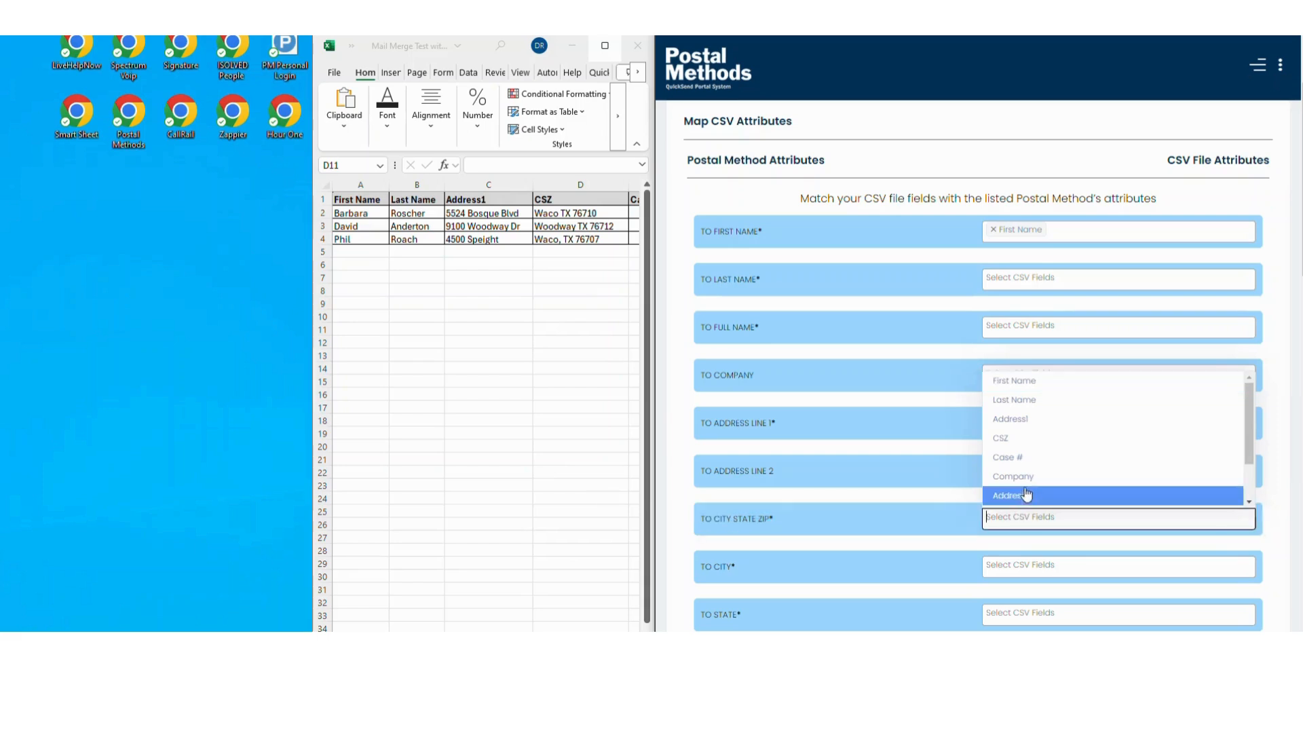
{"action": "left_click", "coordinate": [1018, 438]}
{"action": "scroll", "coordinate": [850, 553], "scroll_direction": "down", "scroll_amount": 1}
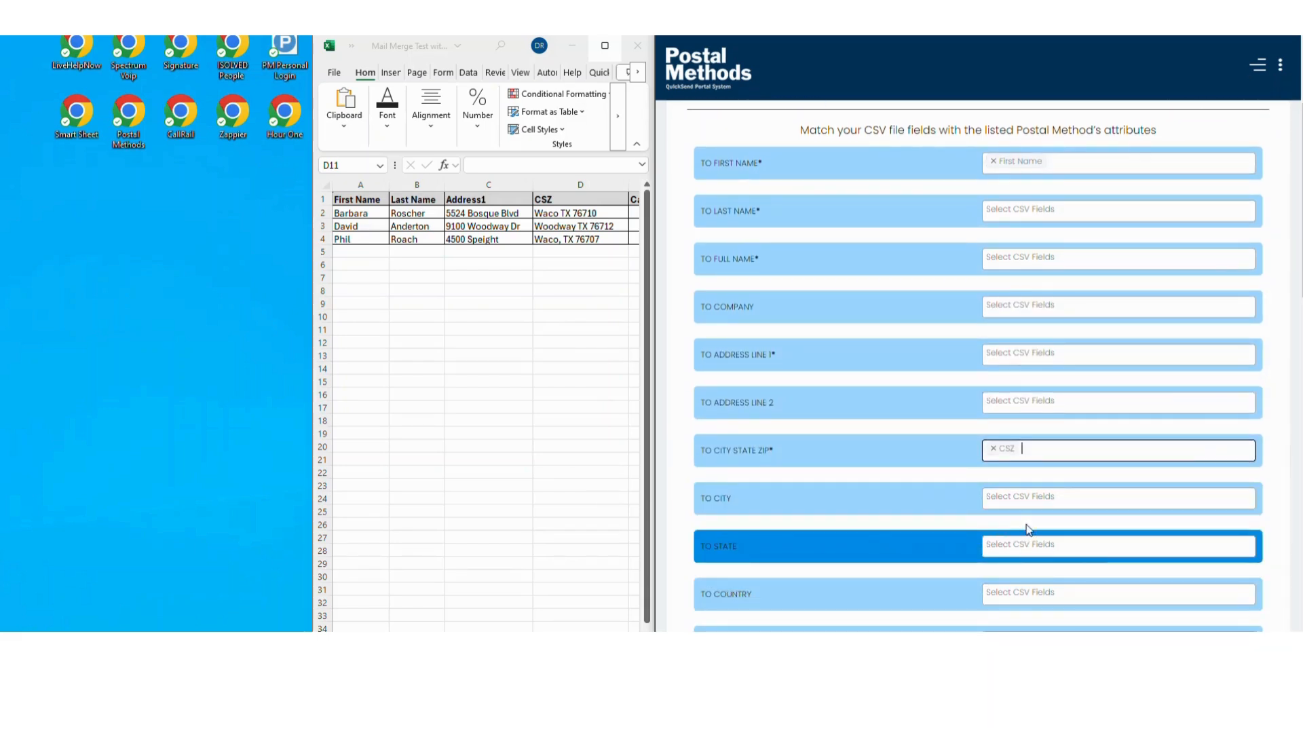
Step: Map the To Last Name attribute to the CSV field Last Name and To Address Line 1 to Address1
{"action": "left_click", "coordinate": [1025, 210]}
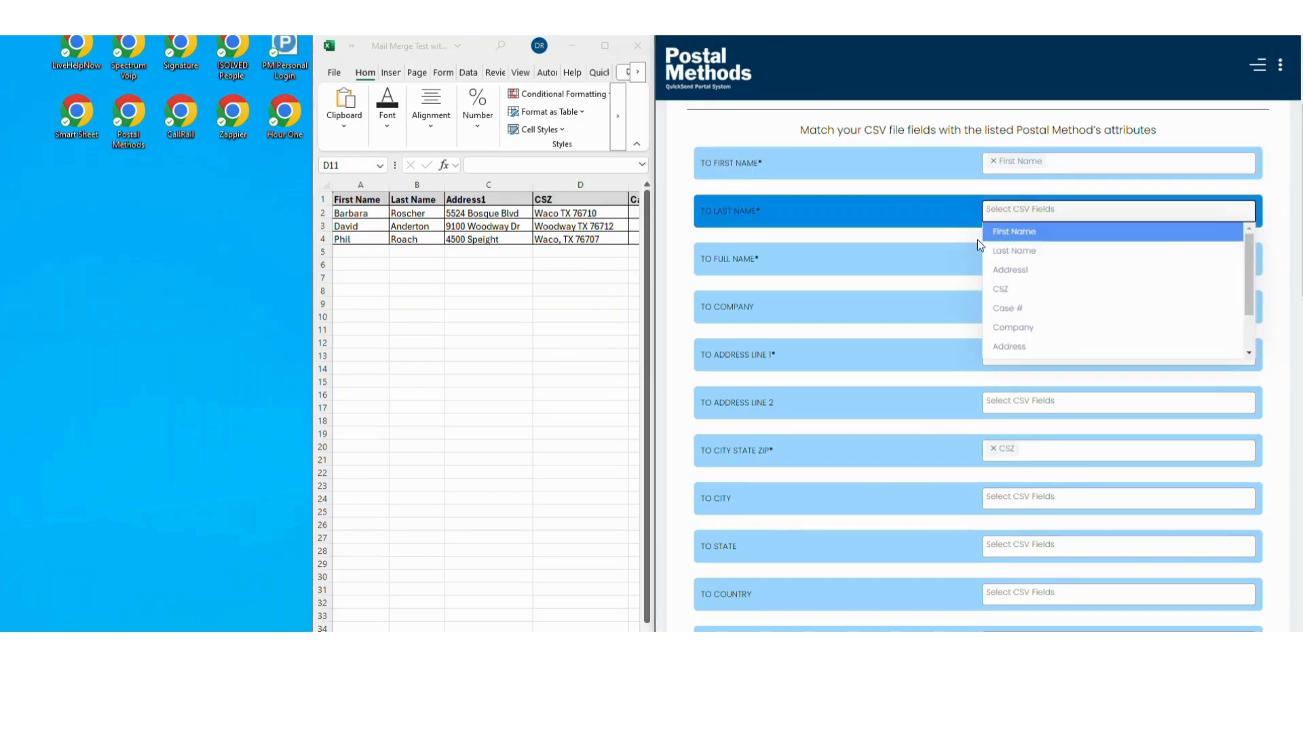
{"action": "left_click", "coordinate": [1011, 251]}
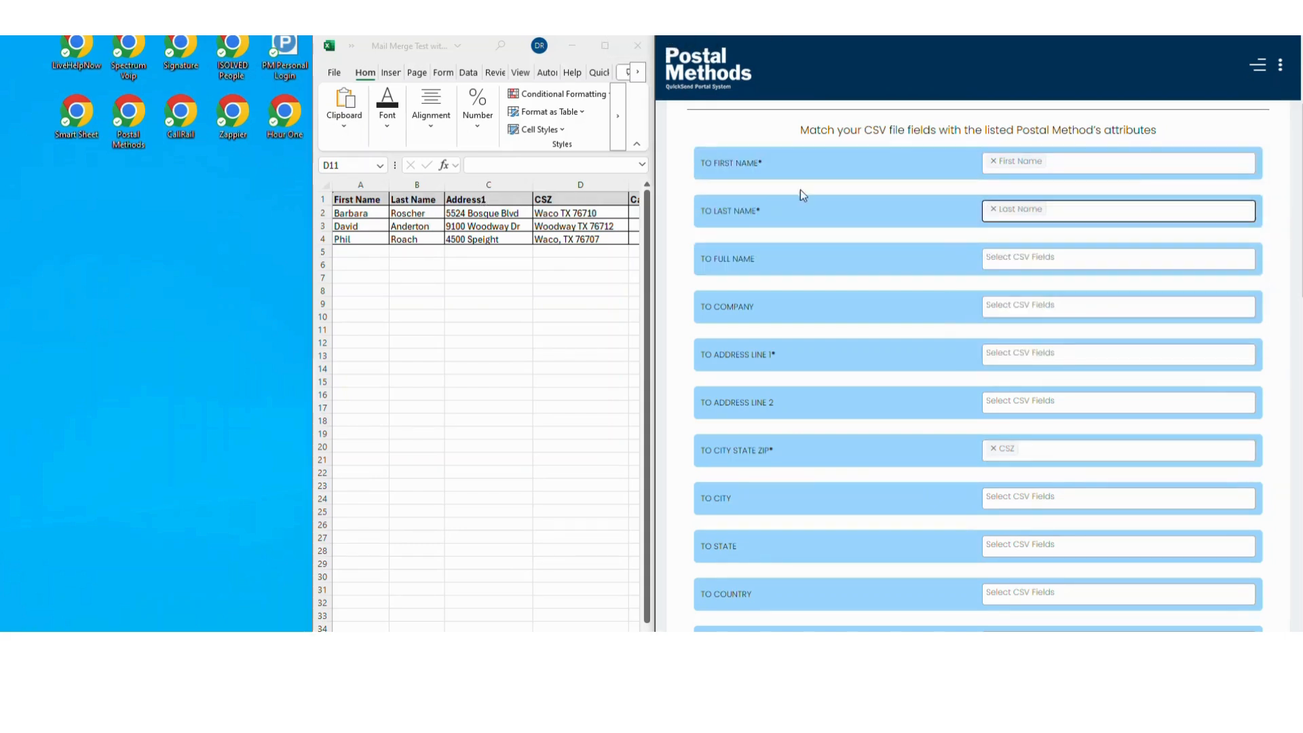
{"action": "left_click", "coordinate": [1023, 350]}
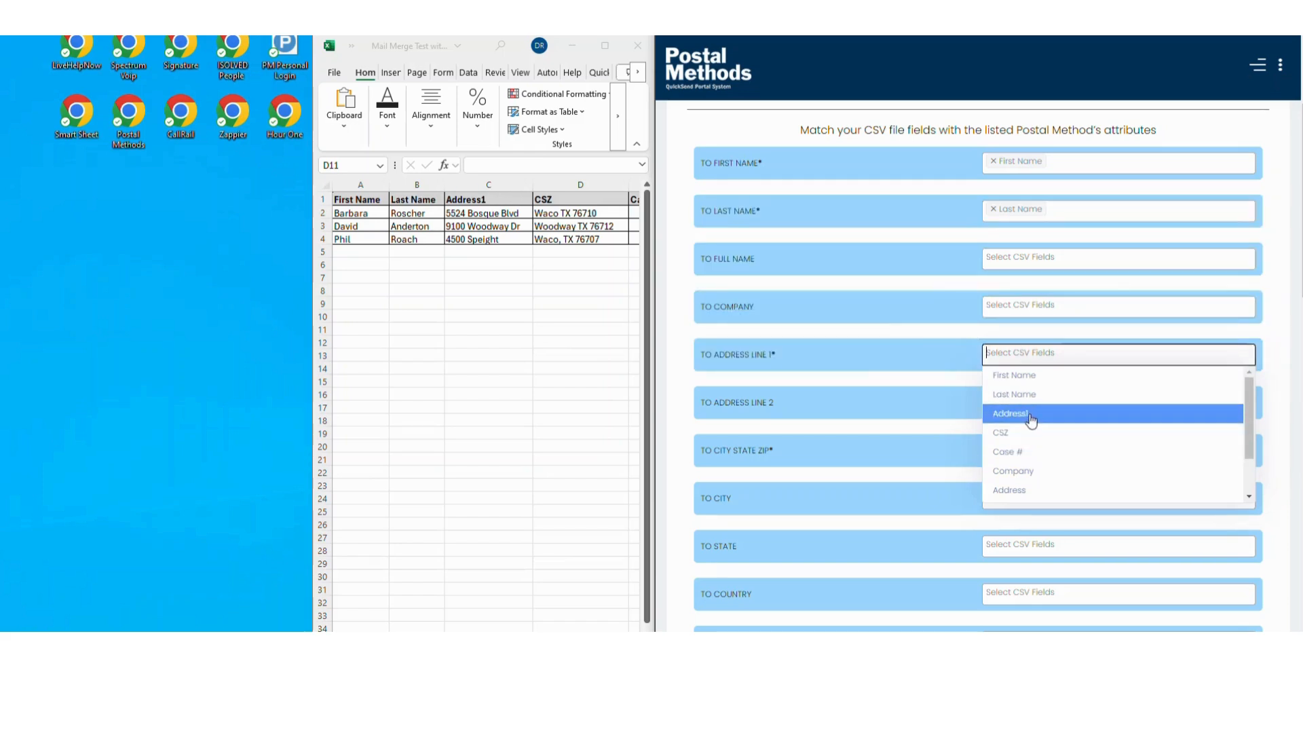
{"action": "left_click", "coordinate": [1029, 415]}
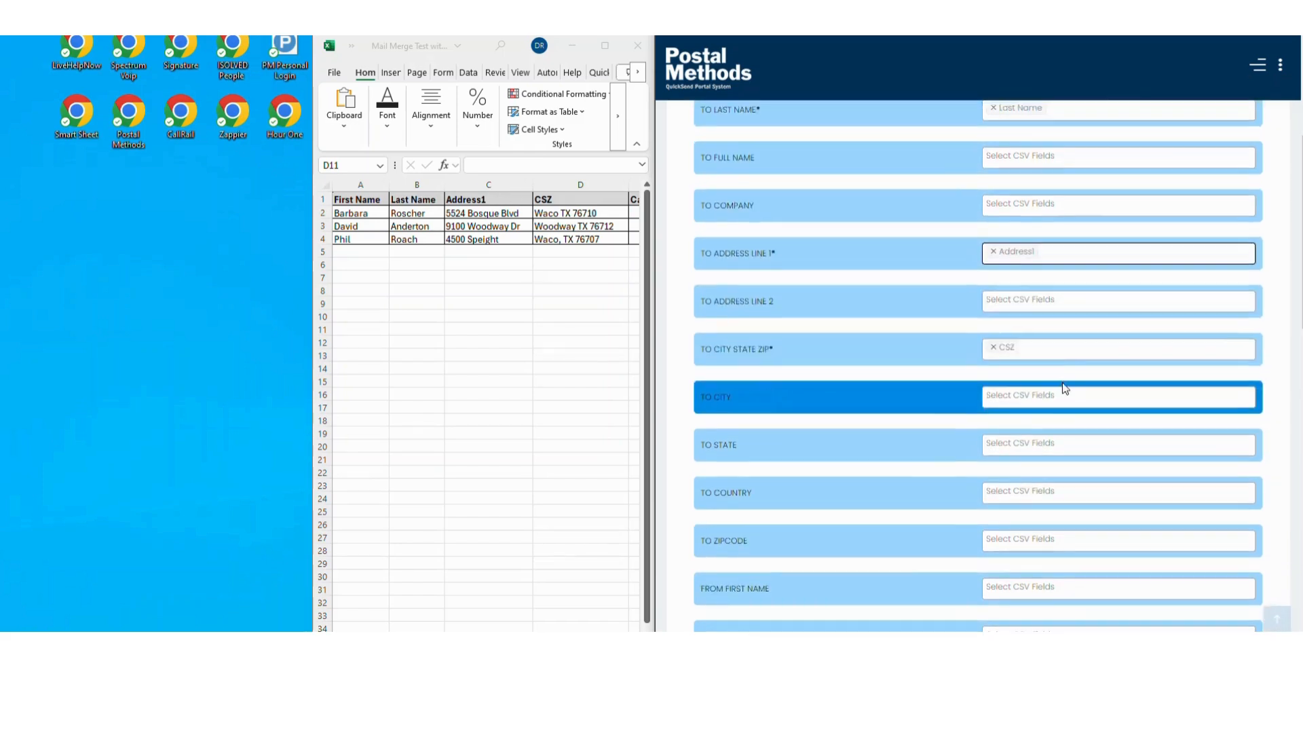
Step: Leave the remaining attributes unmapped and proceed to the Template stage
{"action": "scroll", "coordinate": [1057, 386], "scroll_direction": "down", "scroll_amount": 3}
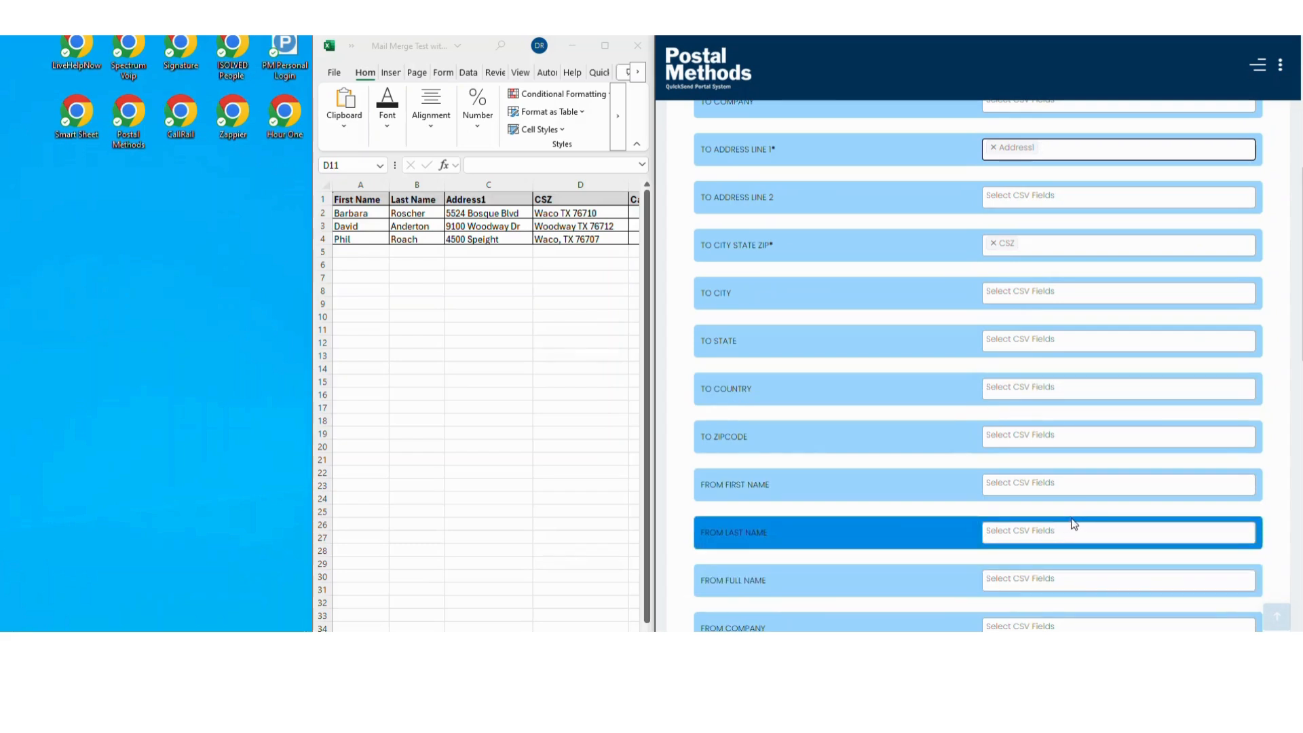
{"action": "scroll", "coordinate": [1080, 527], "scroll_direction": "down", "scroll_amount": 10}
{"action": "scroll", "coordinate": [1074, 509], "scroll_direction": "down", "scroll_amount": 3}
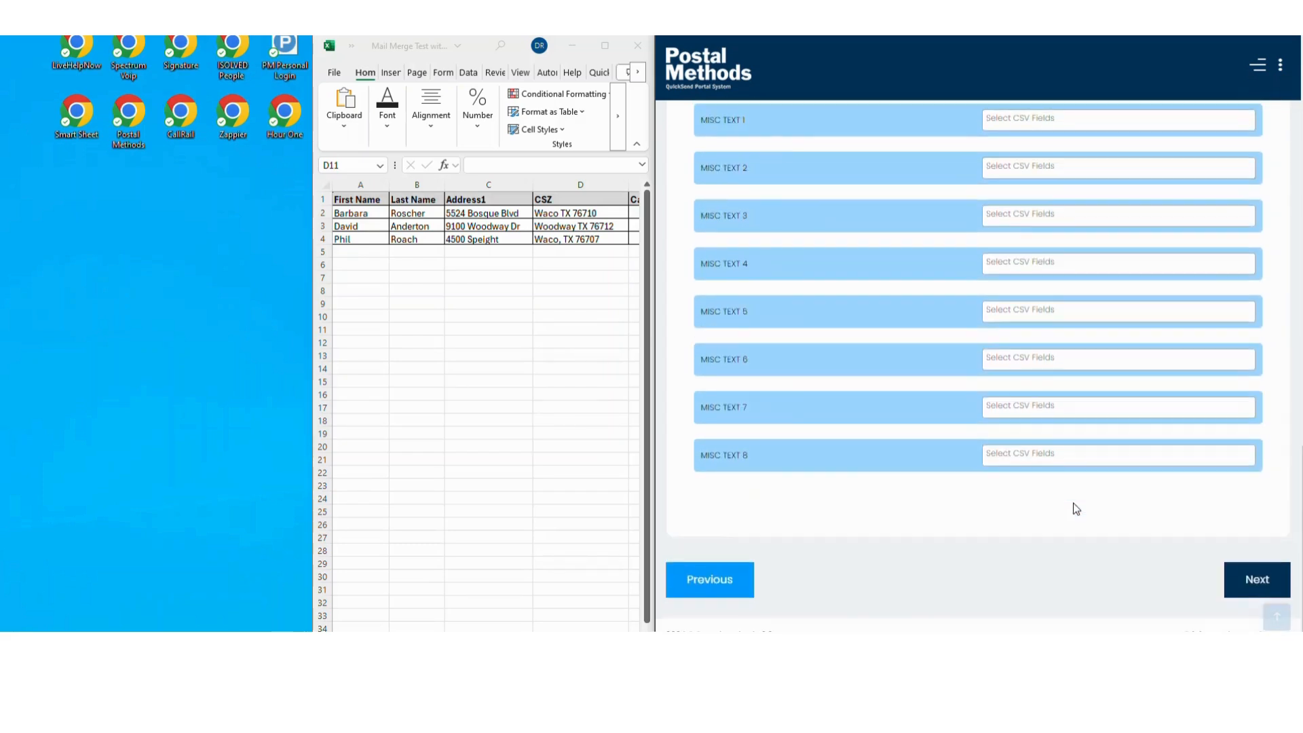
{"action": "left_click", "coordinate": [1253, 579]}
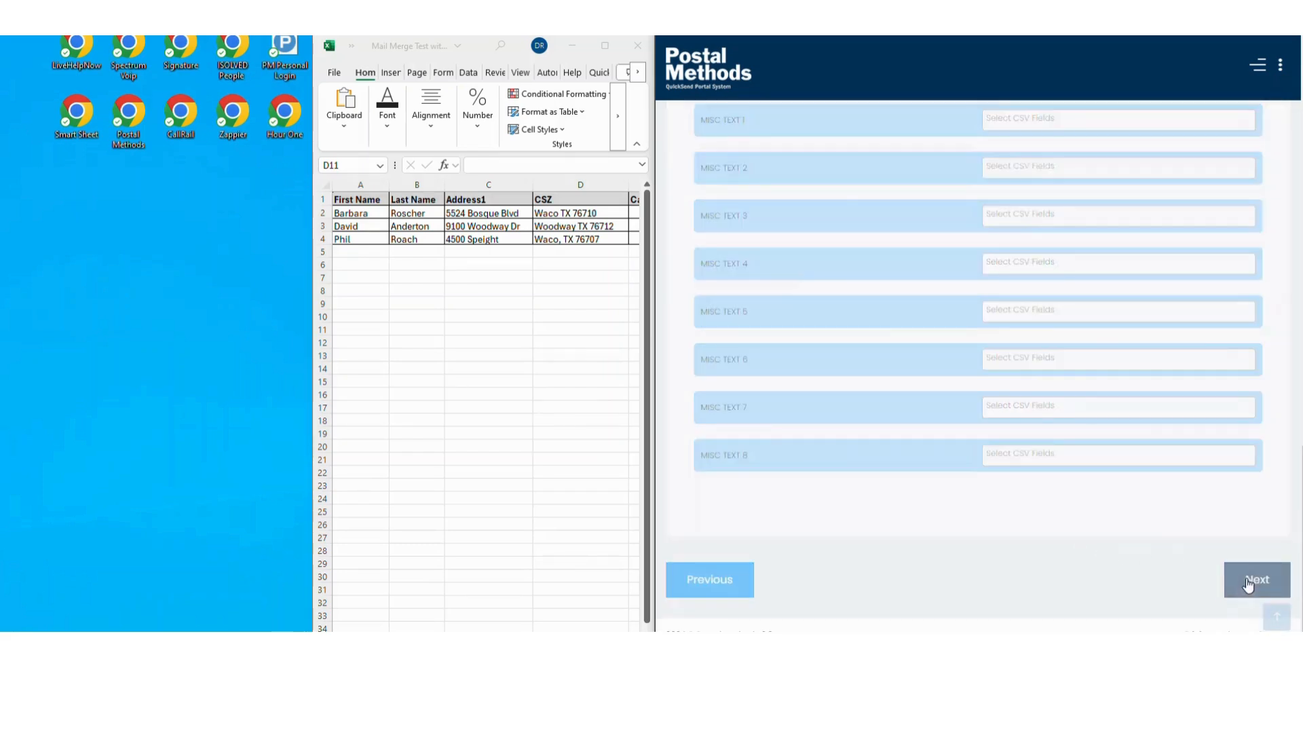
{"action": "mouse_move", "coordinate": [1035, 501]}
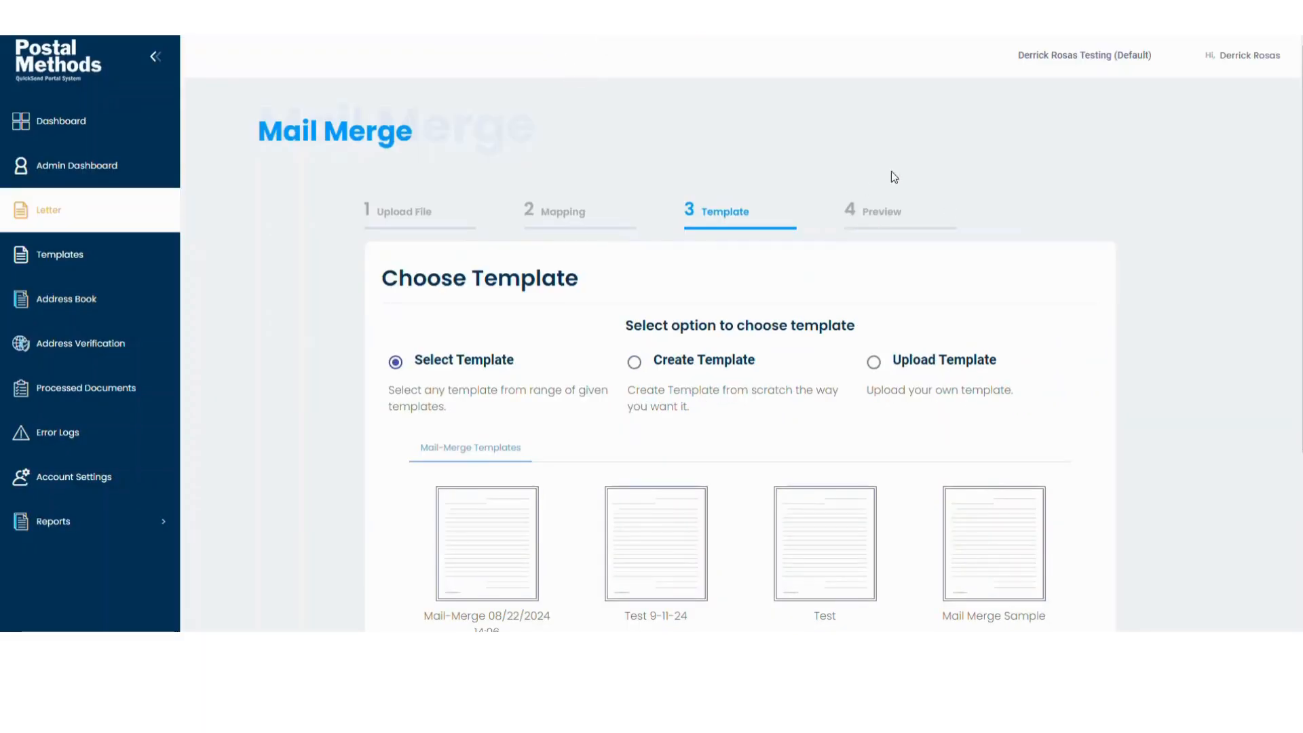
Step: Choose the Upload Template option and upload "ACME Ltd Sample Letter for Upload.docx" as the letter template
{"action": "scroll", "coordinate": [1075, 388], "scroll_direction": "down", "scroll_amount": 2}
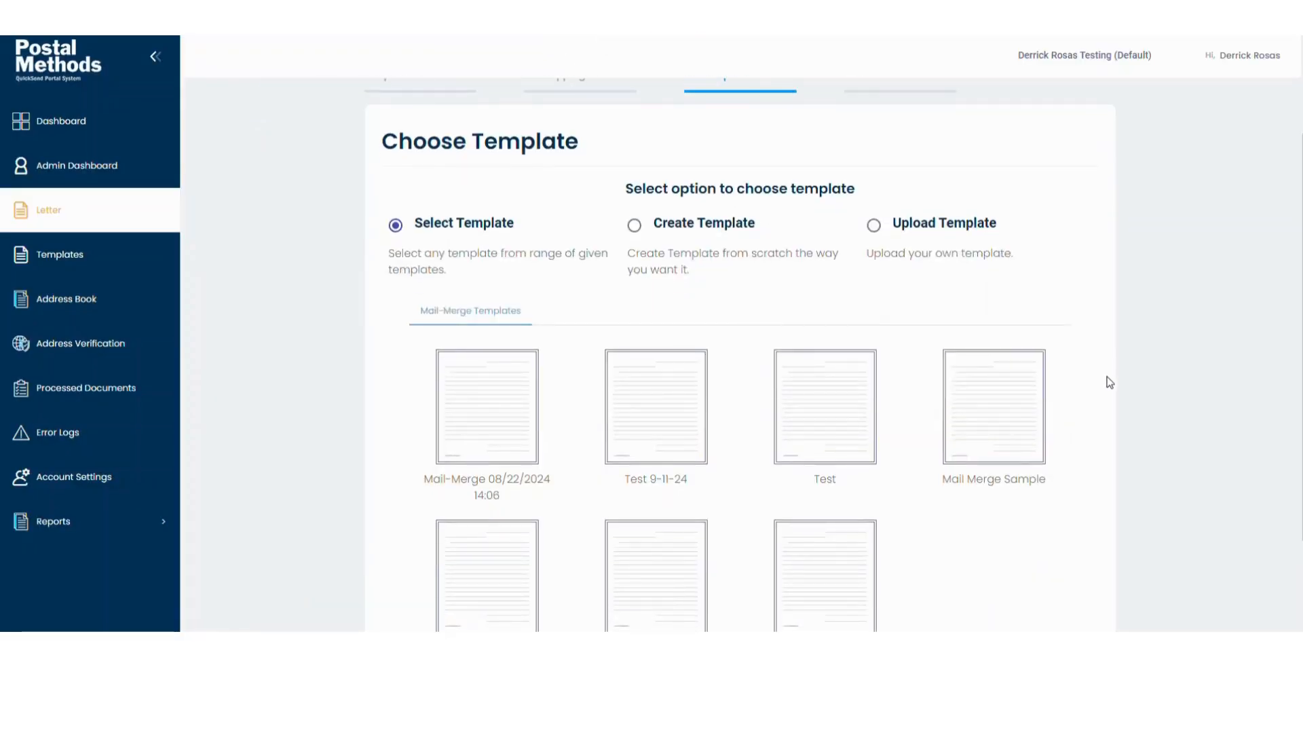
{"action": "mouse_move", "coordinate": [500, 443]}
{"action": "left_click", "coordinate": [874, 228]}
{"action": "scroll", "coordinate": [745, 437], "scroll_direction": "down", "scroll_amount": 1}
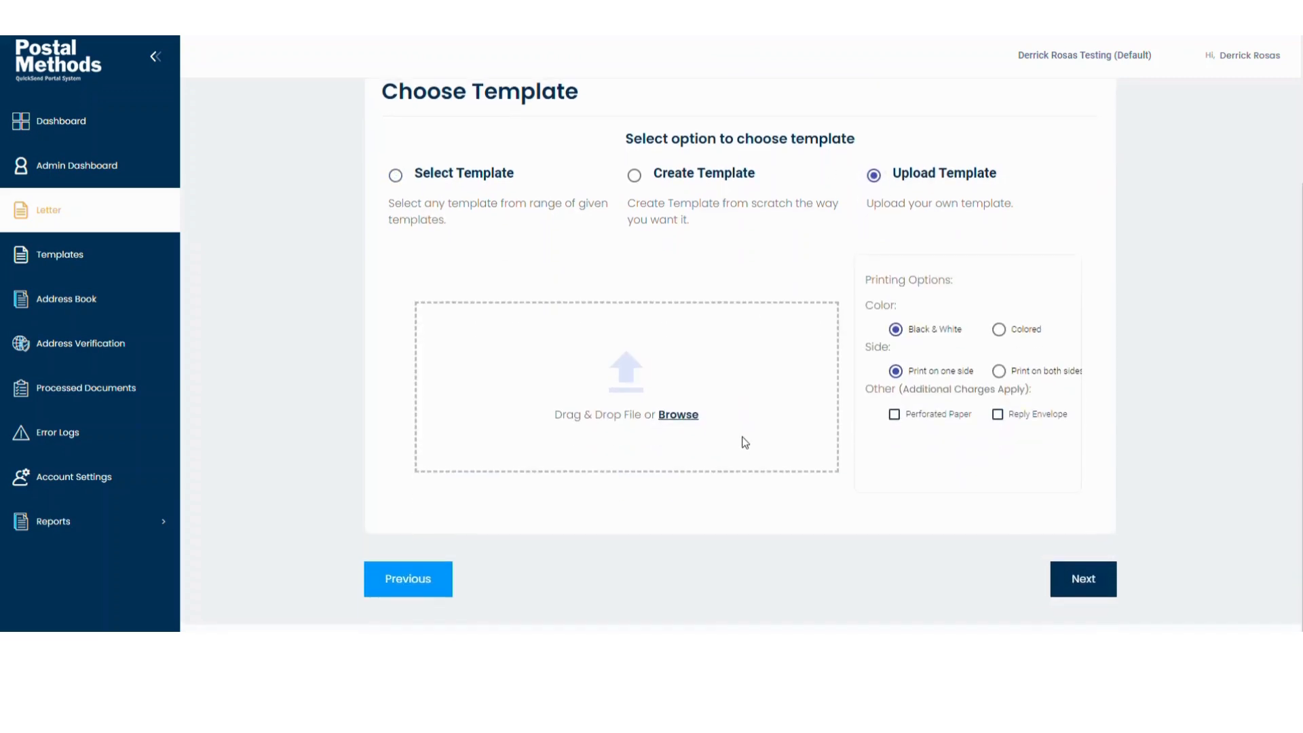
{"action": "left_click", "coordinate": [689, 414]}
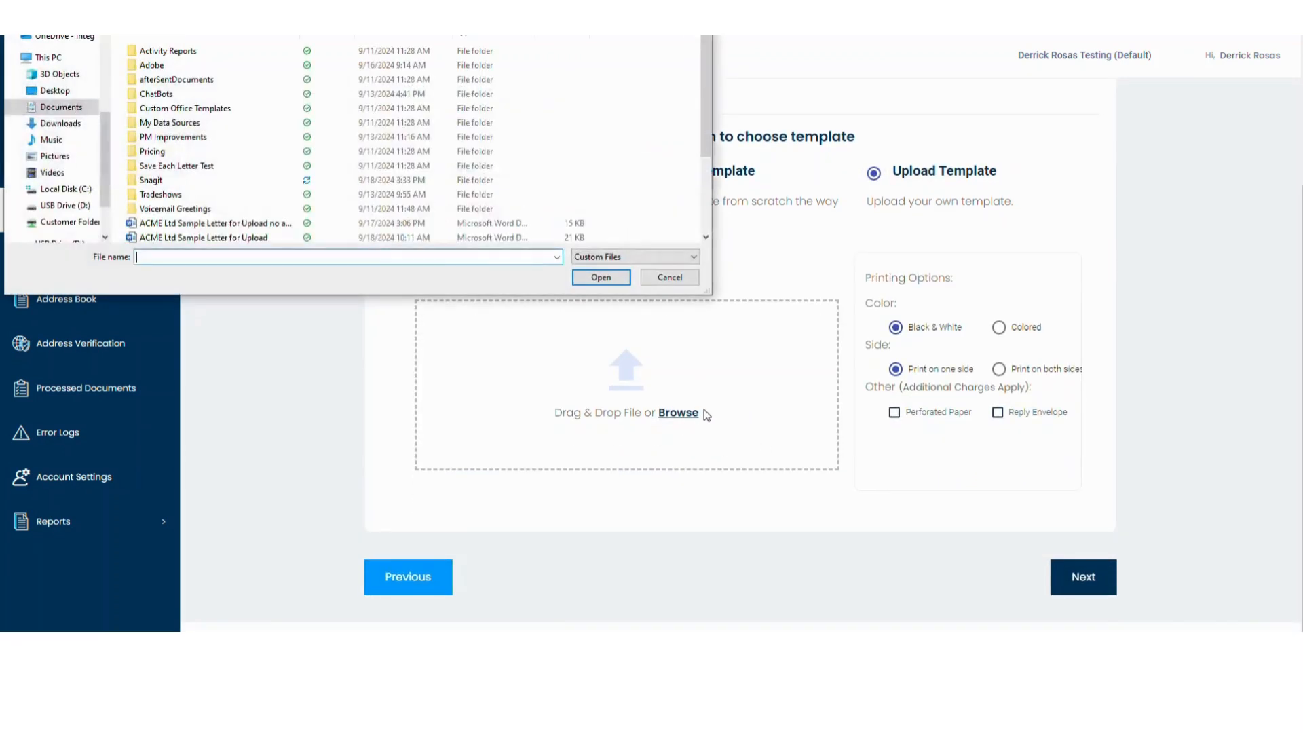
{"action": "left_click", "coordinate": [217, 237]}
{"action": "double_click", "coordinate": [217, 237]}
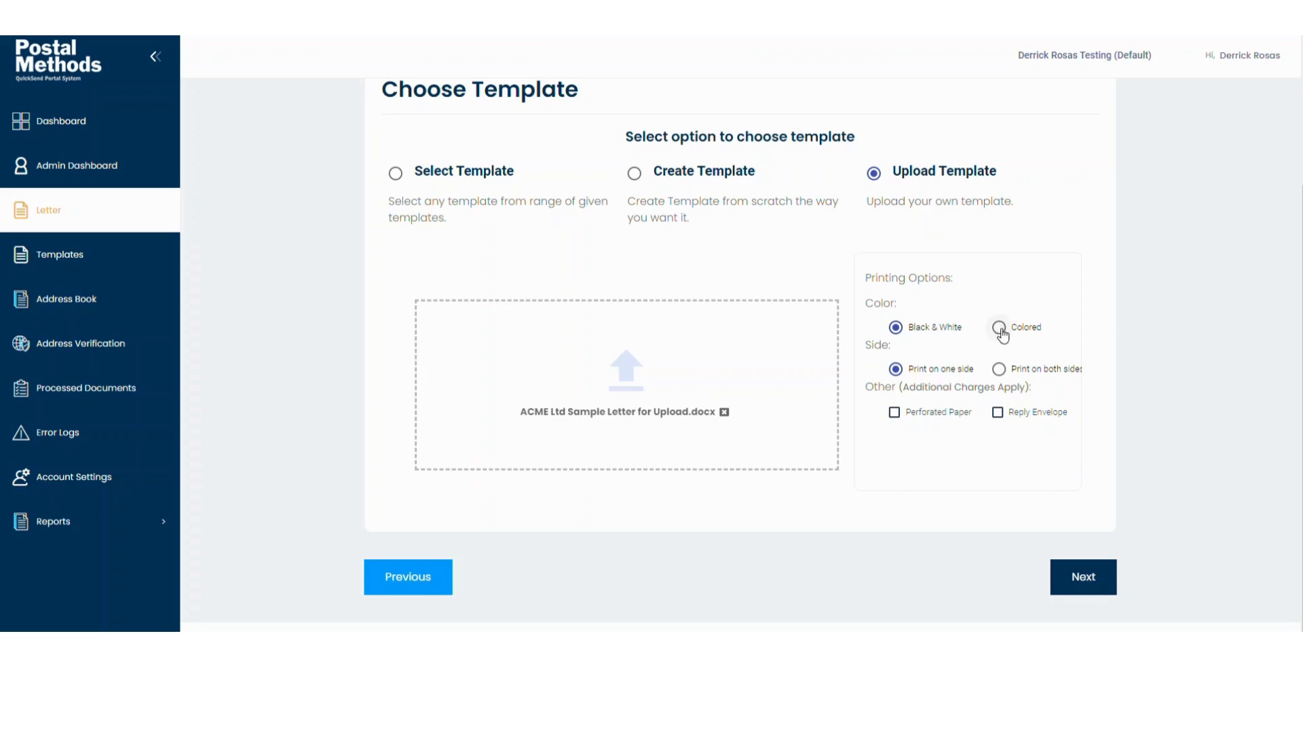
Step: Set the printing color to Colored and check the merged letter in the Preview stage
{"action": "left_click", "coordinate": [999, 328]}
{"action": "left_click", "coordinate": [1080, 577]}
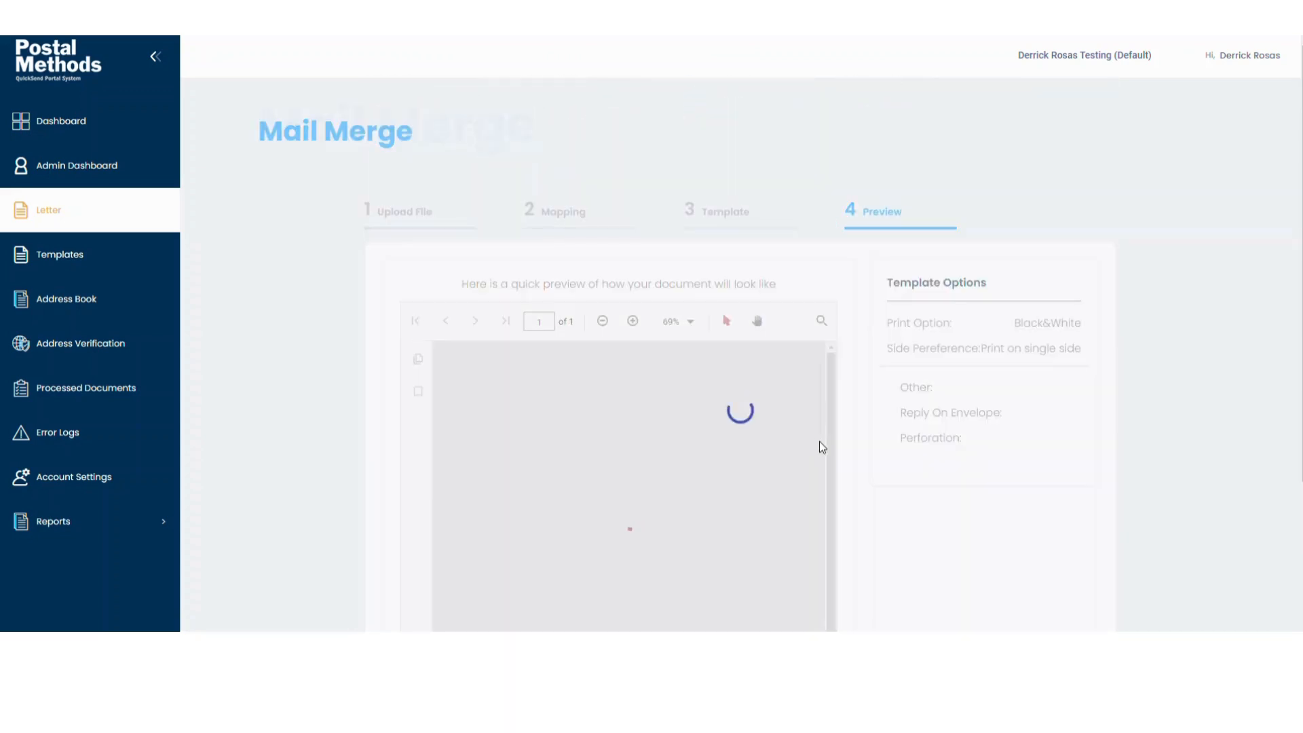
{"action": "scroll", "coordinate": [868, 451], "scroll_direction": "down", "scroll_amount": 2}
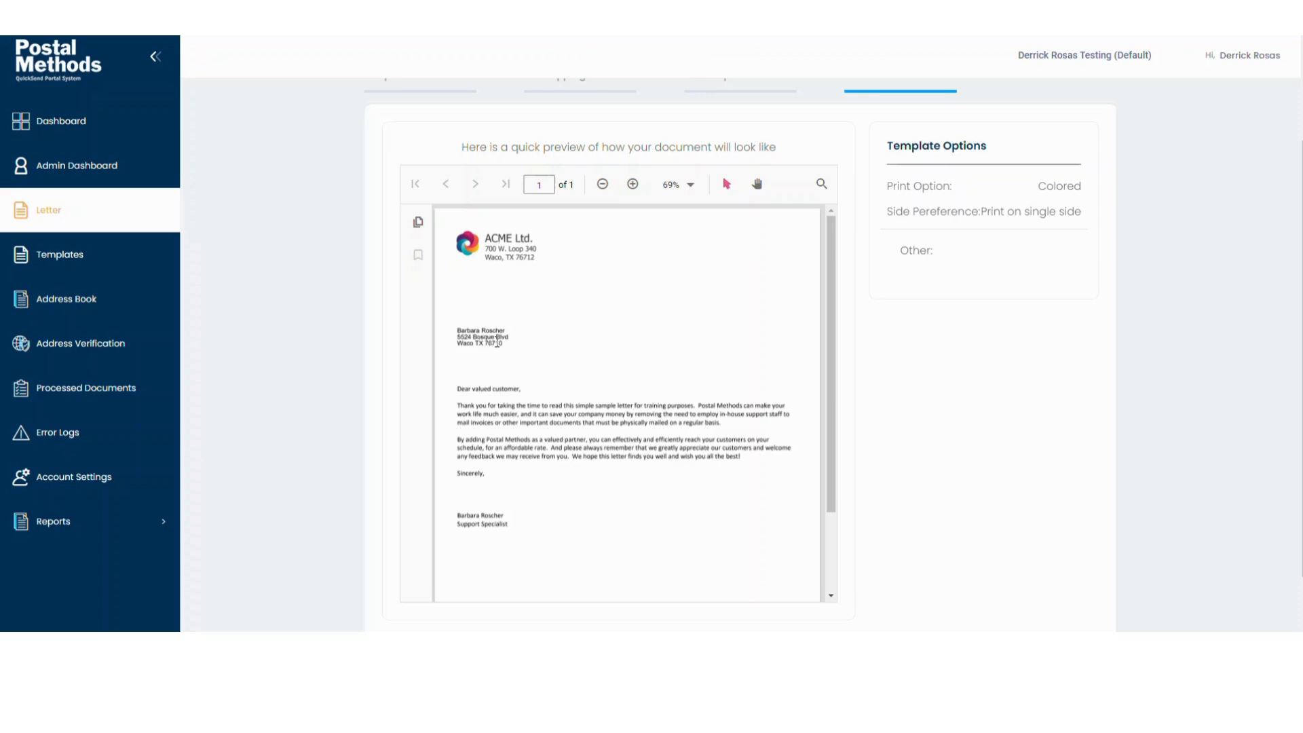
{"action": "scroll", "coordinate": [708, 335], "scroll_direction": "down", "scroll_amount": 2}
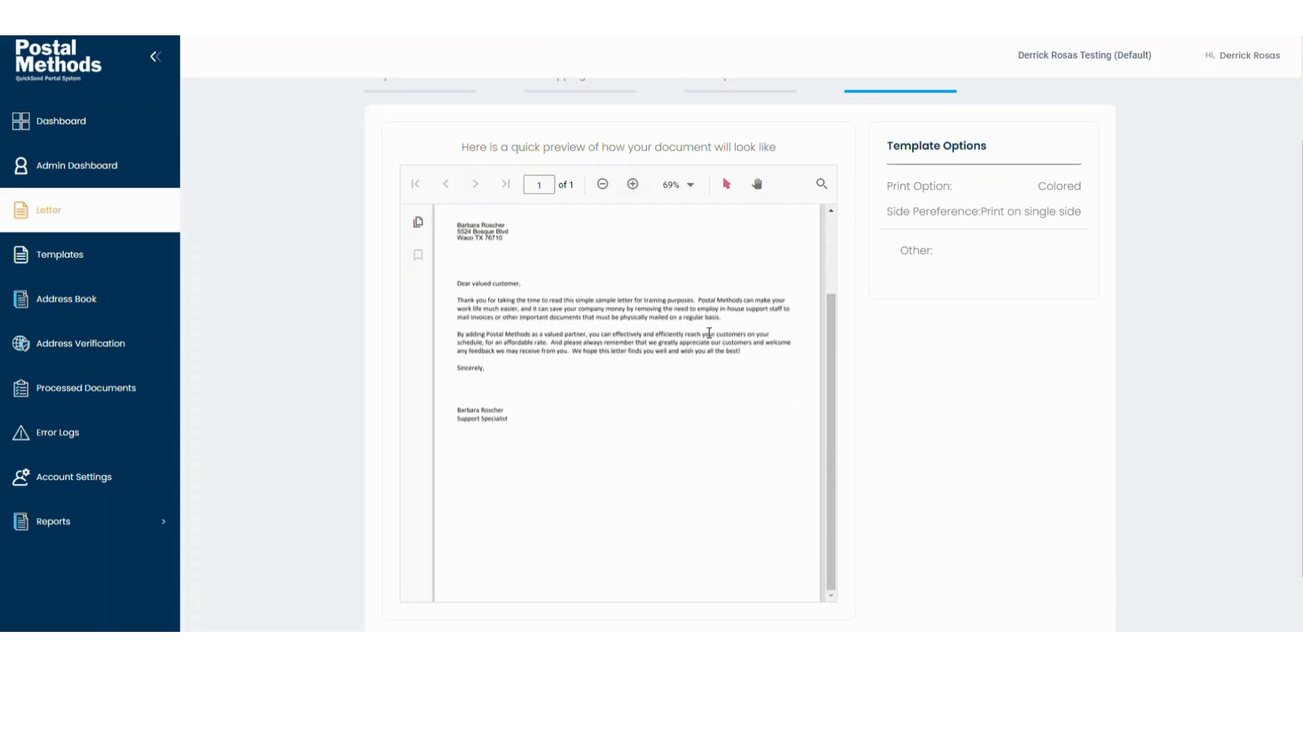
{"action": "scroll", "coordinate": [882, 372], "scroll_direction": "down", "scroll_amount": 2}
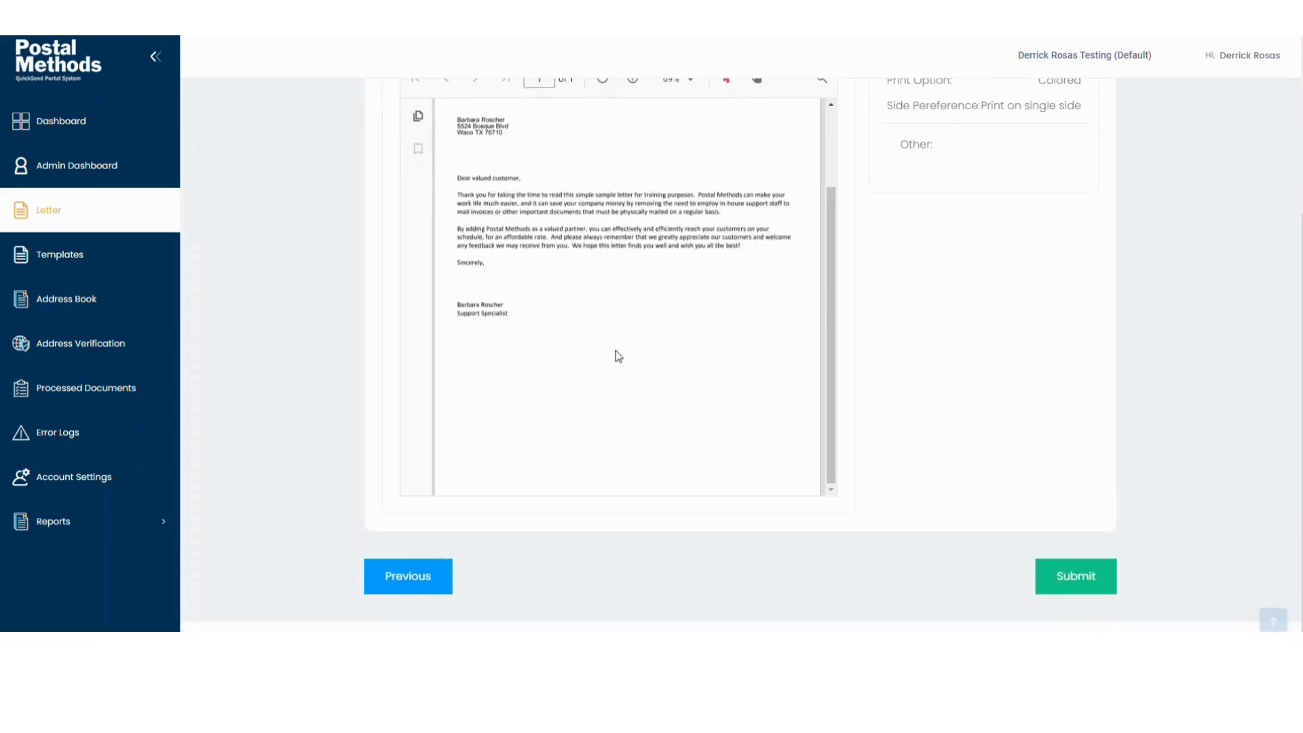
Step: Submit the mail merge job and review its entry and job details in Processed Documents
{"action": "left_click", "coordinate": [1079, 577]}
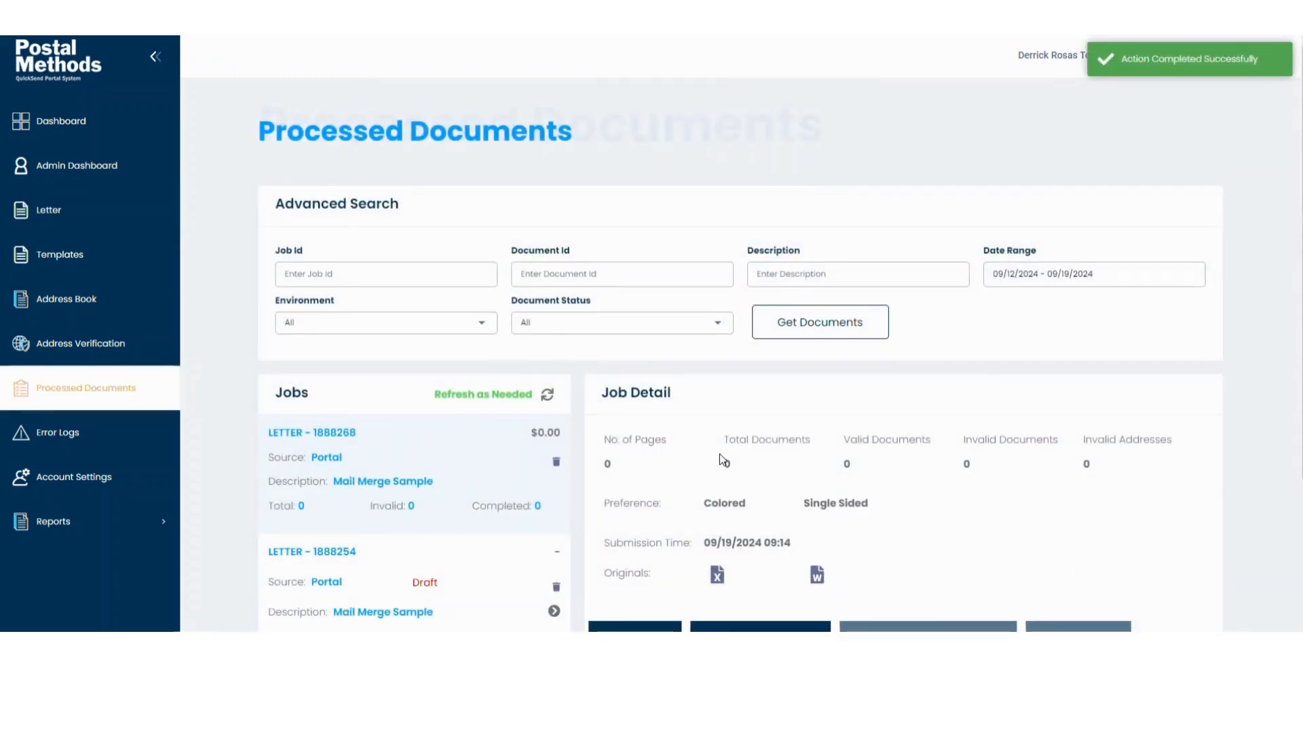
{"action": "scroll", "coordinate": [720, 454], "scroll_direction": "down", "scroll_amount": 1}
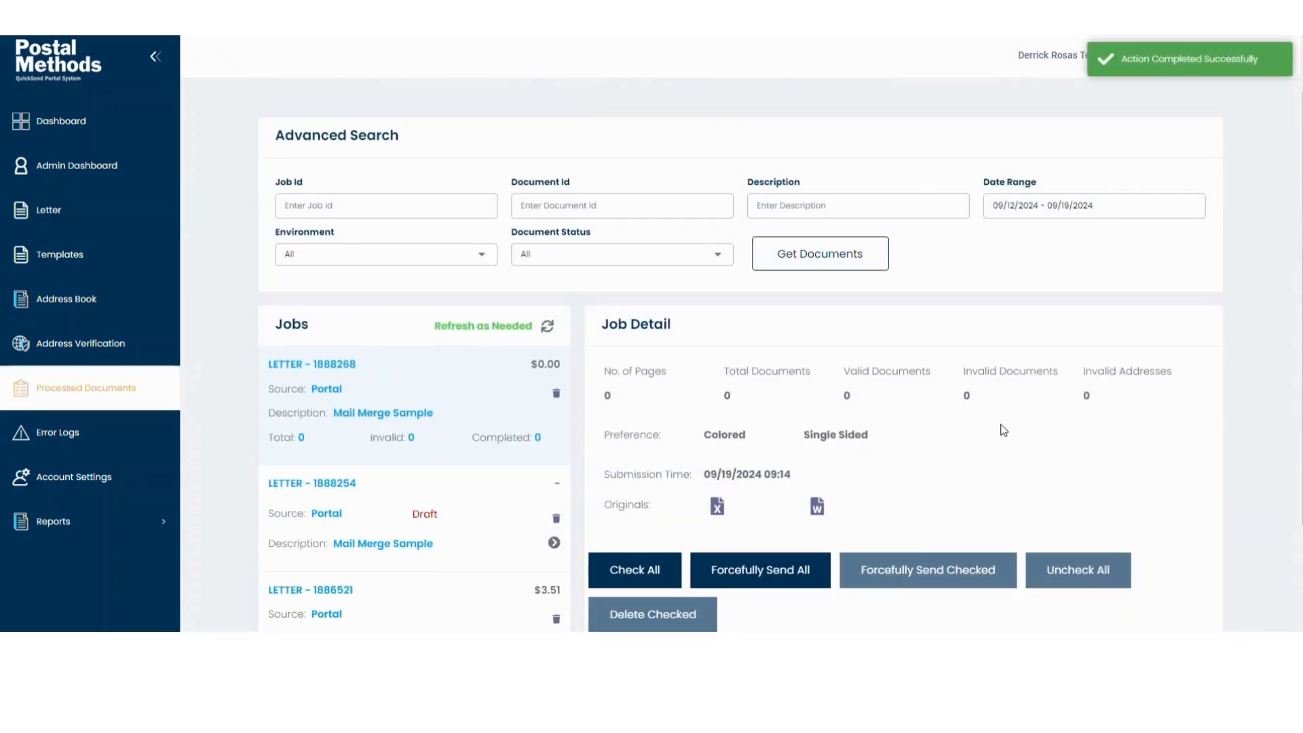
{"action": "scroll", "coordinate": [927, 435], "scroll_direction": "down", "scroll_amount": 1}
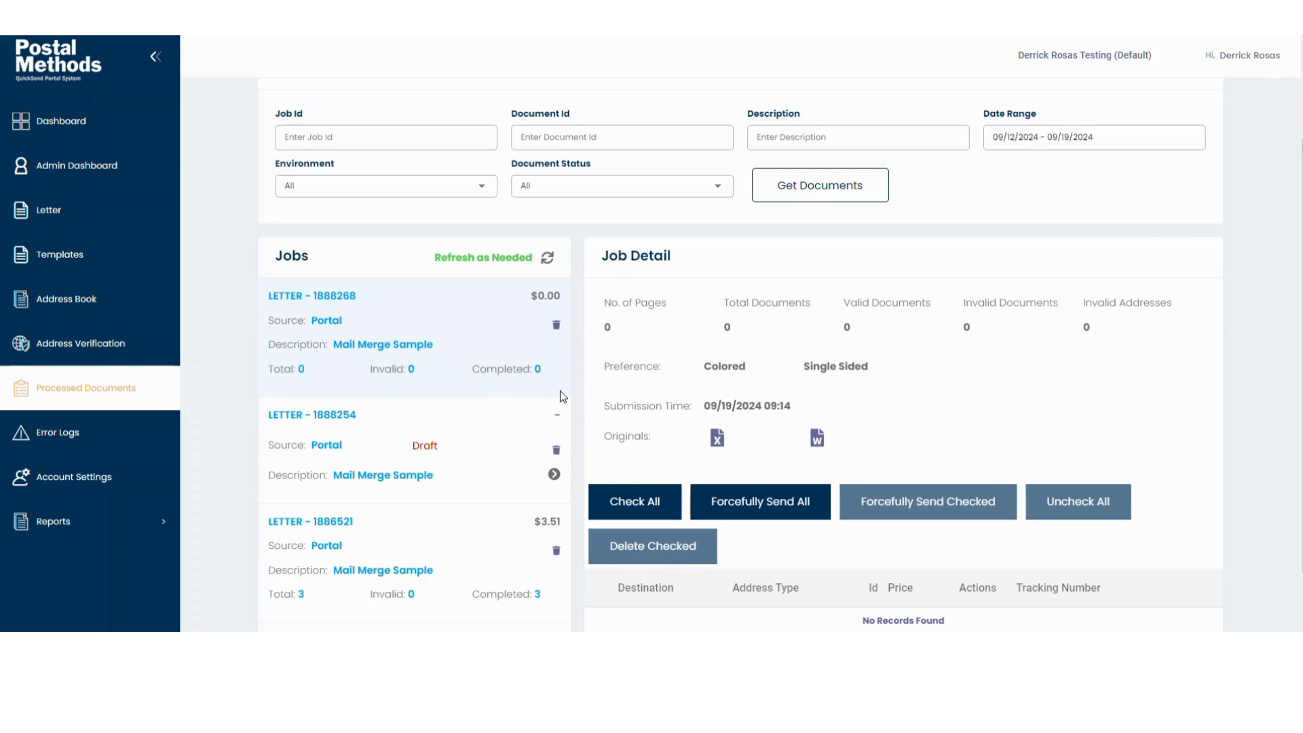
{"action": "scroll", "coordinate": [606, 442], "scroll_direction": "down", "scroll_amount": 2}
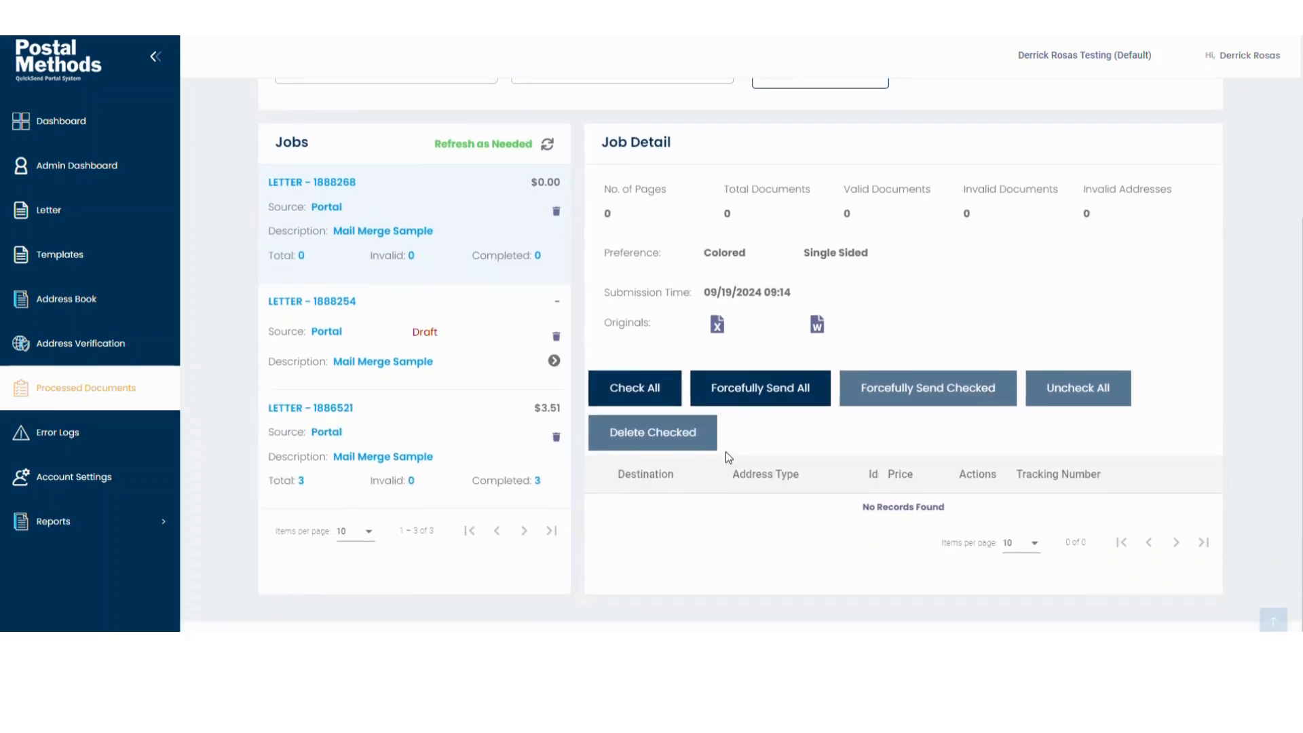
Step: Refresh the Jobs list and review the newest Mail Merge Sample job's page and document counts in Job Detail
{"action": "scroll", "coordinate": [723, 456], "scroll_direction": "up", "scroll_amount": 1}
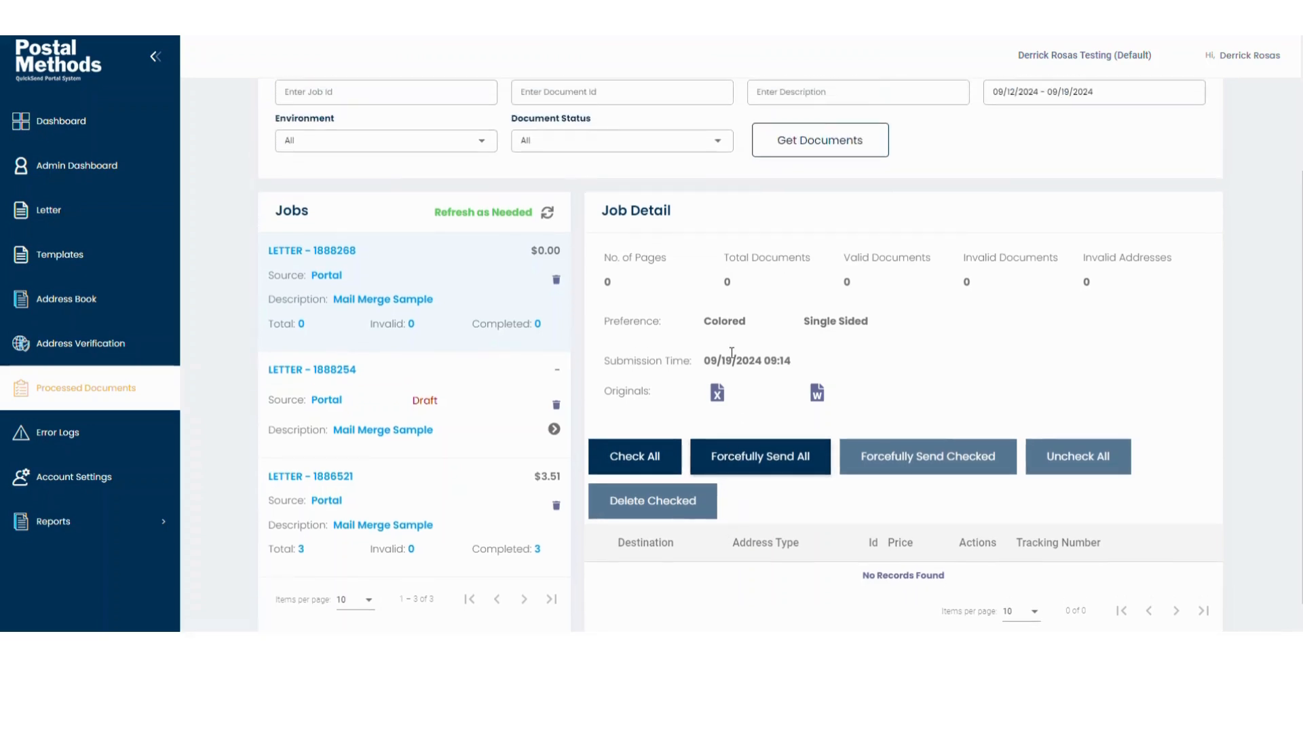
{"action": "left_click", "coordinate": [548, 214]}
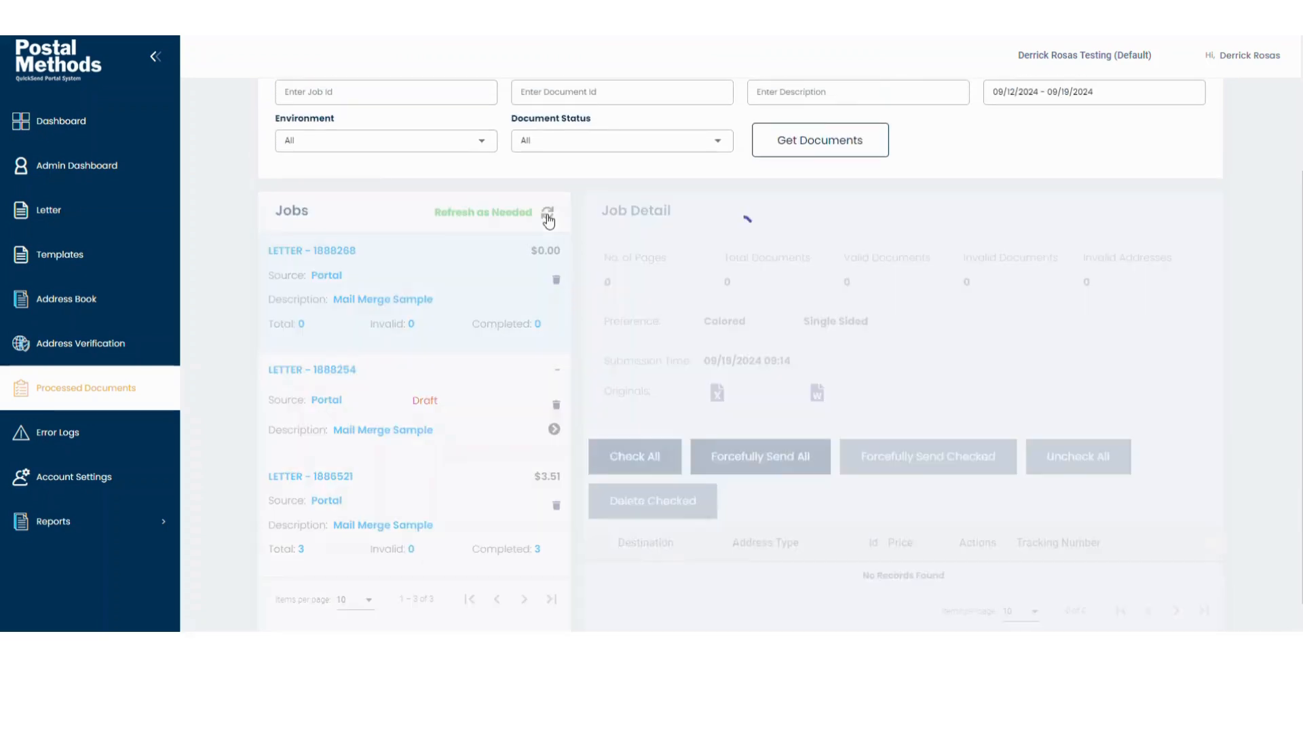
{"action": "scroll", "coordinate": [571, 153], "scroll_direction": "up", "scroll_amount": 3}
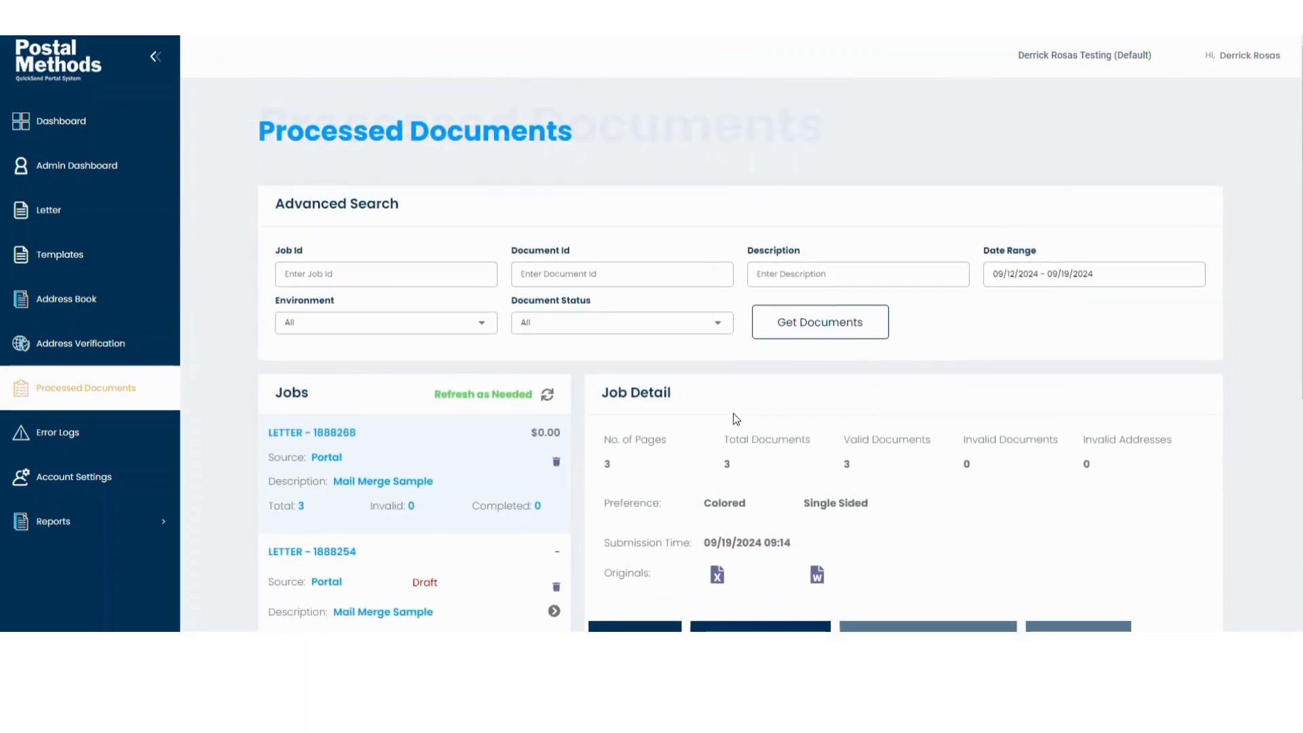
{"action": "scroll", "coordinate": [729, 415], "scroll_direction": "down", "scroll_amount": 2}
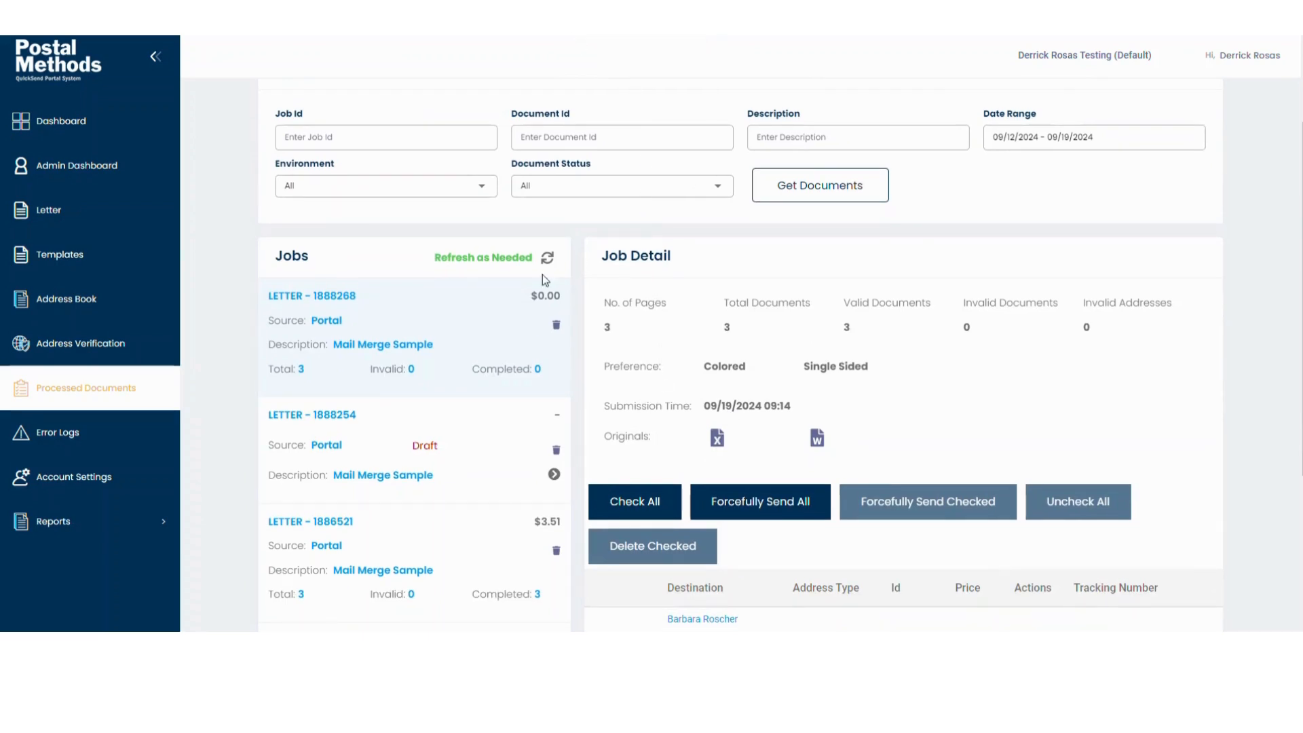
{"action": "scroll", "coordinate": [630, 280], "scroll_direction": "up", "scroll_amount": 2}
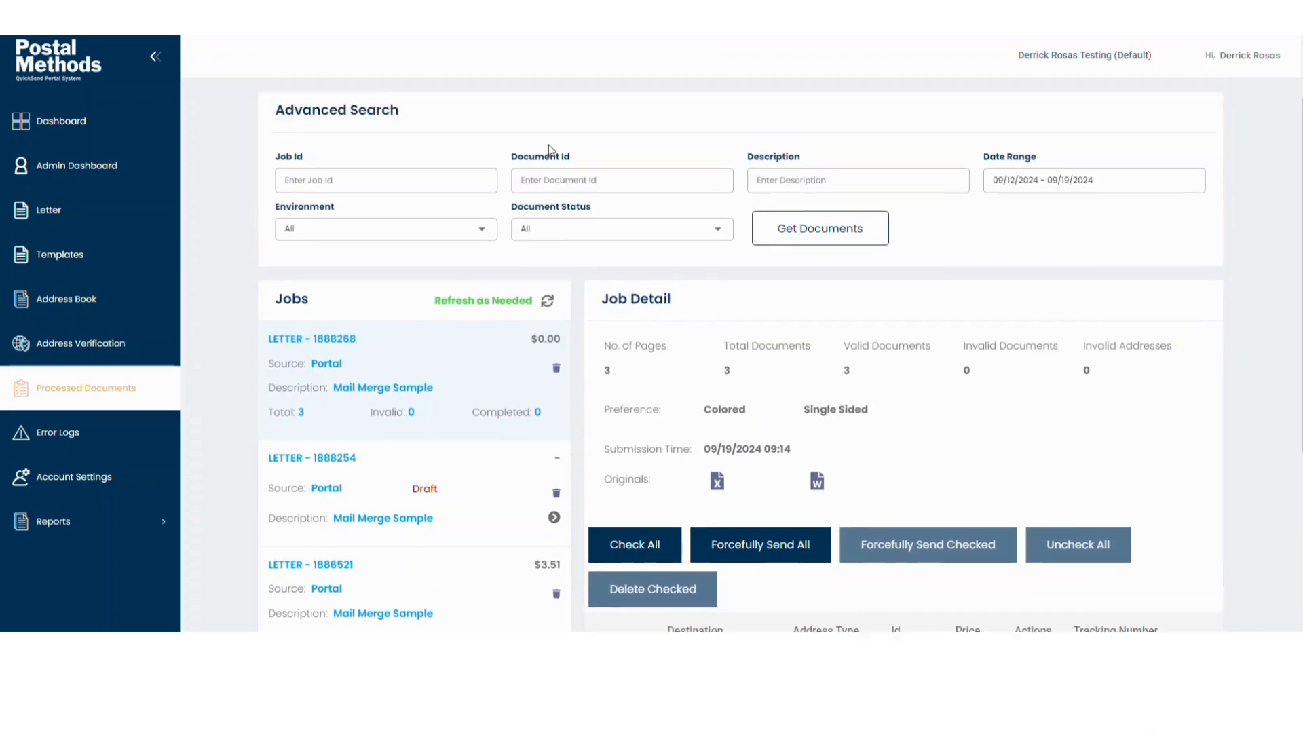
{"action": "scroll", "coordinate": [597, 109], "scroll_direction": "down", "scroll_amount": 4}
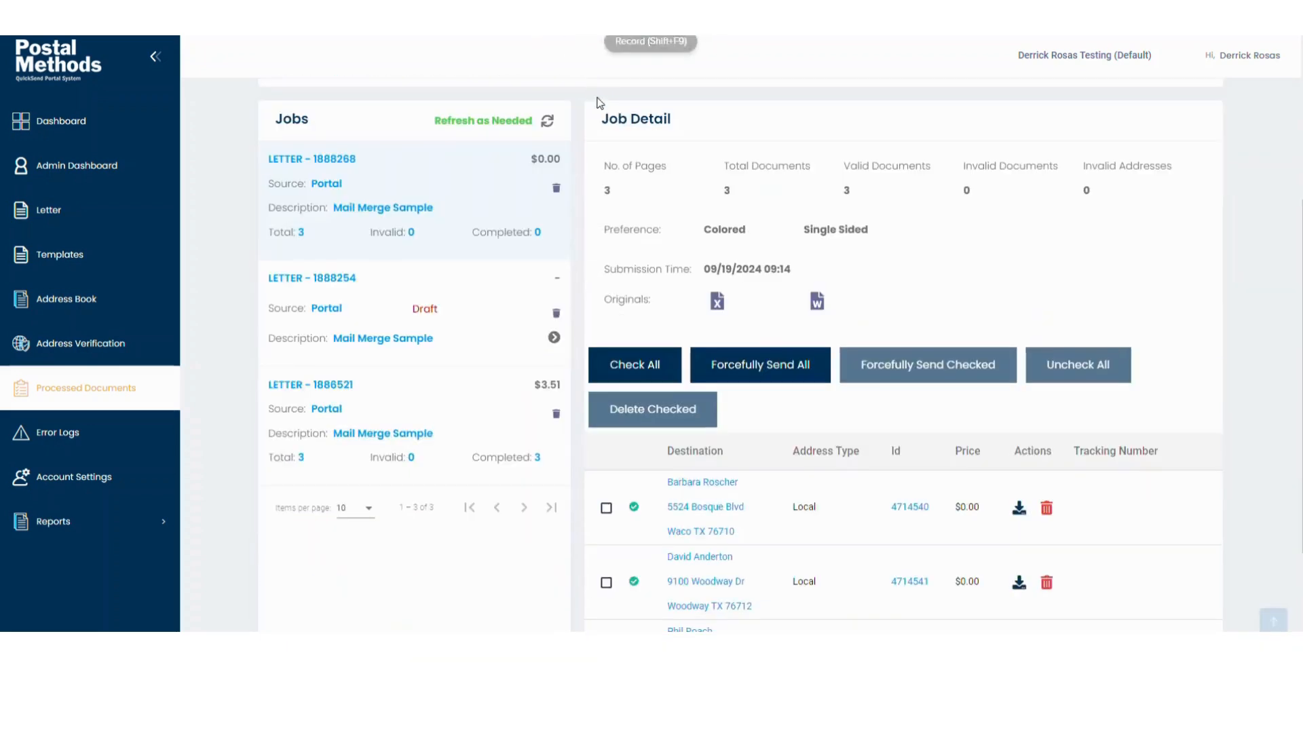
Step: Refresh the jobs once more and check the newest job's price, invalid counts and individual recipient documents
{"action": "left_click", "coordinate": [546, 126]}
{"action": "scroll", "coordinate": [1118, 328], "scroll_direction": "up", "scroll_amount": 4}
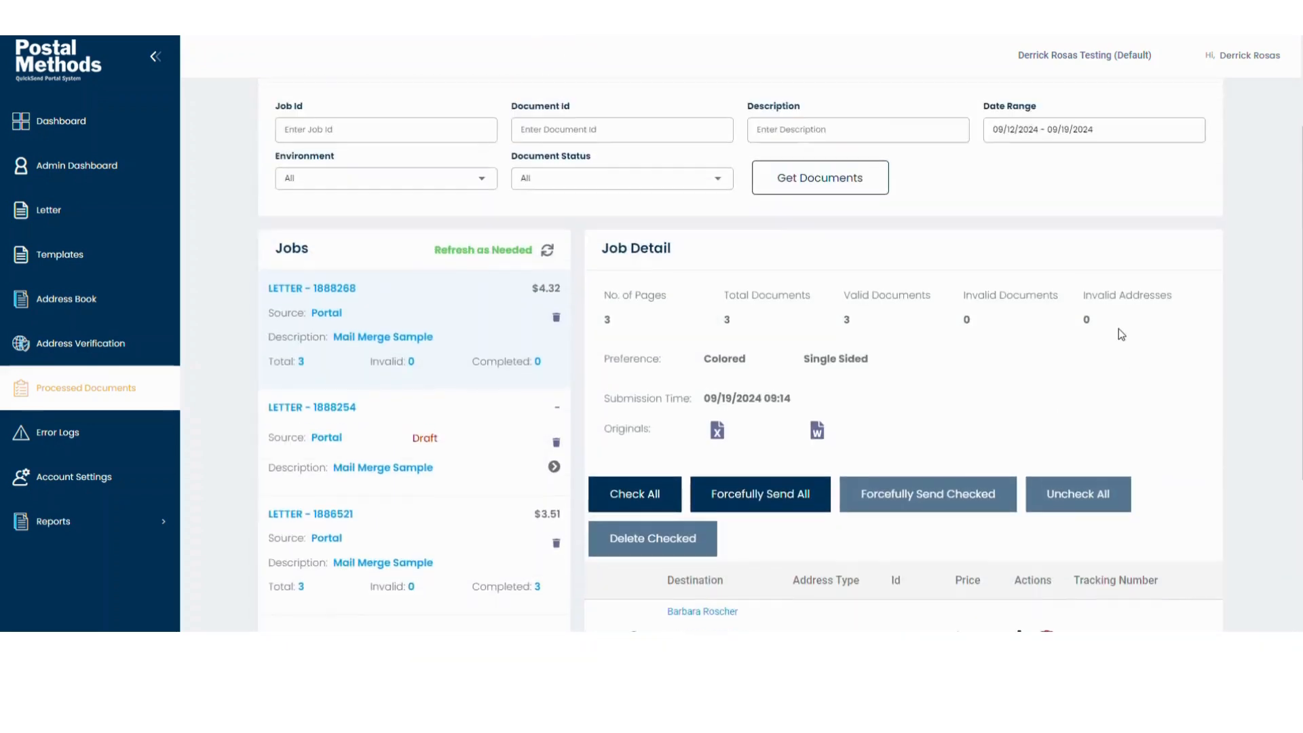
{"action": "scroll", "coordinate": [1097, 369], "scroll_direction": "down", "scroll_amount": 3}
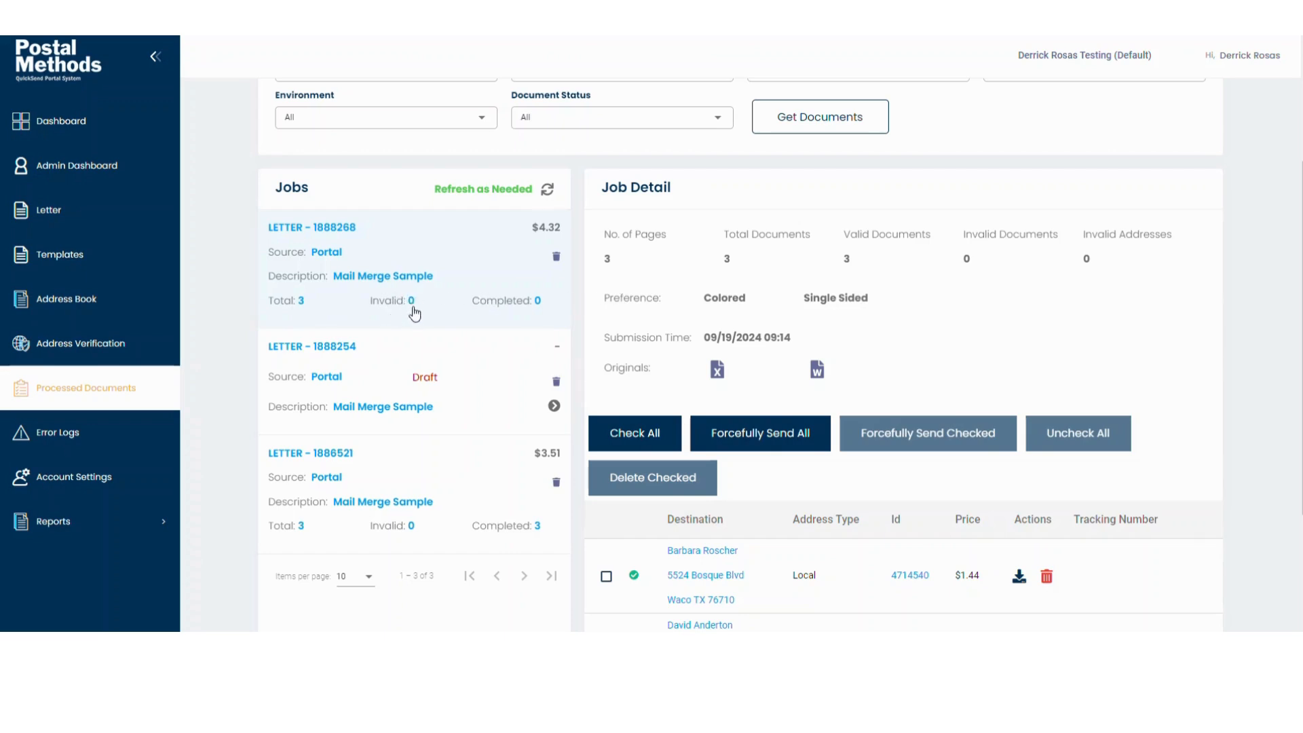
{"action": "scroll", "coordinate": [672, 331], "scroll_direction": "down", "scroll_amount": 4}
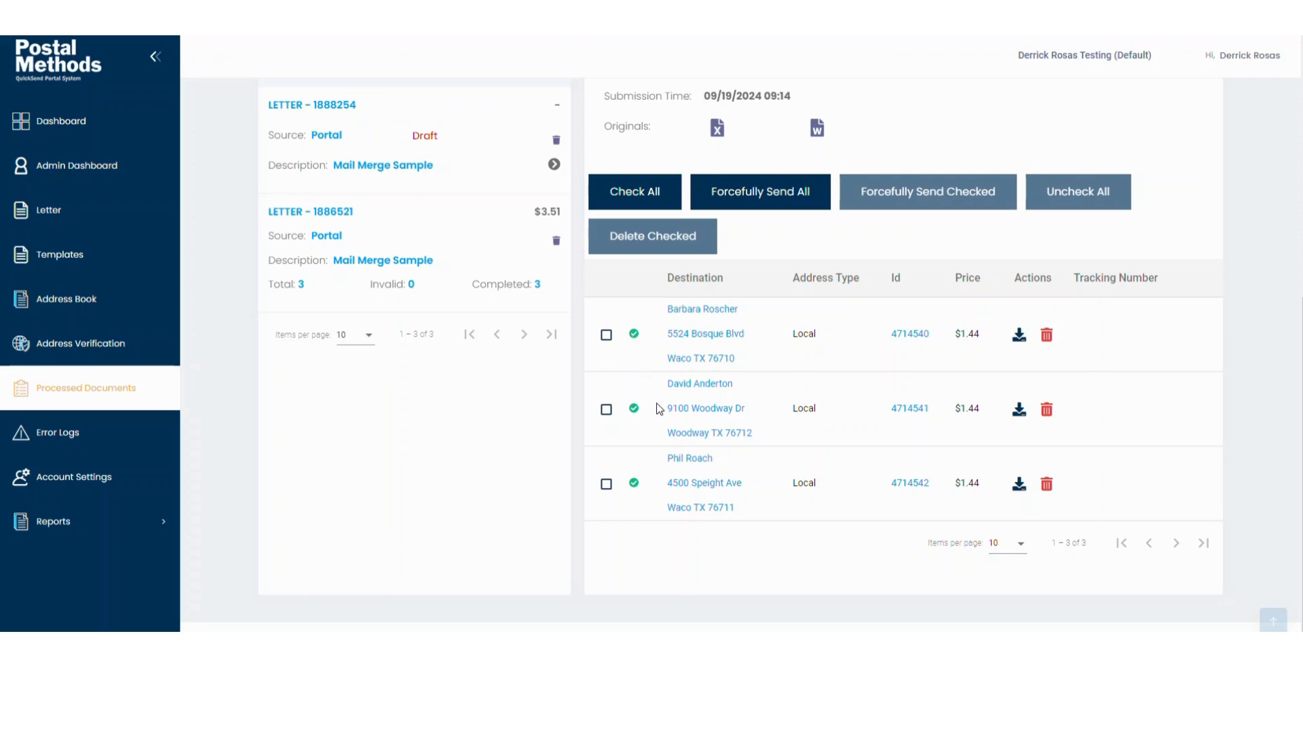
Step: Download the first recipient's processed letter from the newest job, open it to inspect the merged result, and close it
{"action": "scroll", "coordinate": [679, 422], "scroll_direction": "up", "scroll_amount": 1}
{"action": "scroll", "coordinate": [682, 473], "scroll_direction": "up", "scroll_amount": 1}
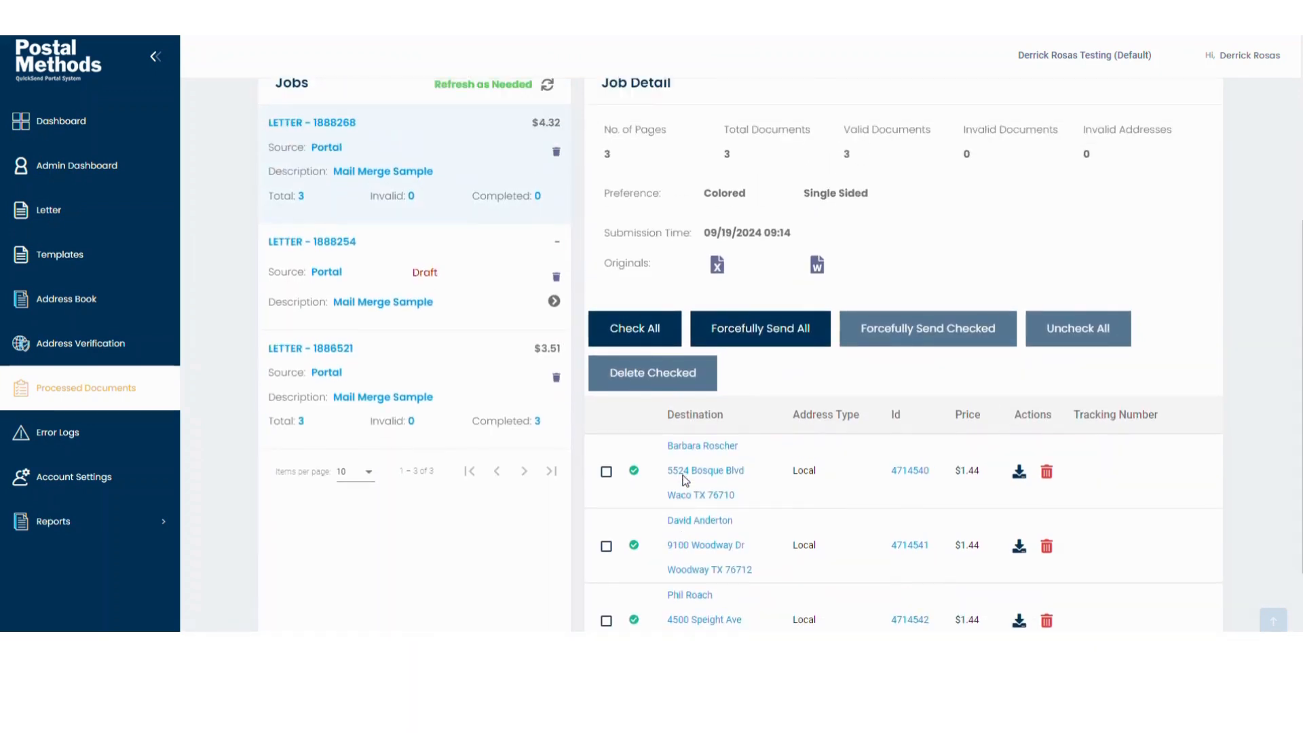
{"action": "scroll", "coordinate": [685, 475], "scroll_direction": "up", "scroll_amount": 1}
{"action": "scroll", "coordinate": [723, 502], "scroll_direction": "down", "scroll_amount": 1}
{"action": "left_click", "coordinate": [1019, 475]}
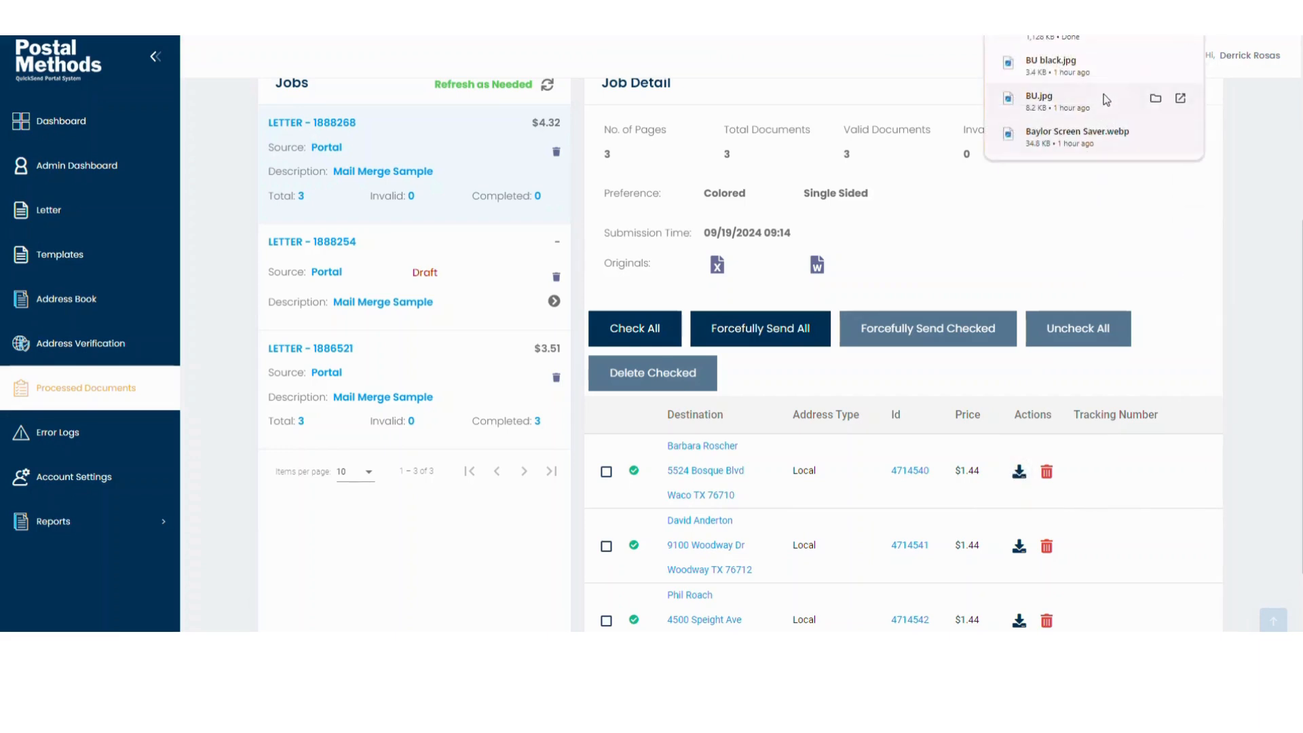
{"action": "left_click", "coordinate": [1092, 28]}
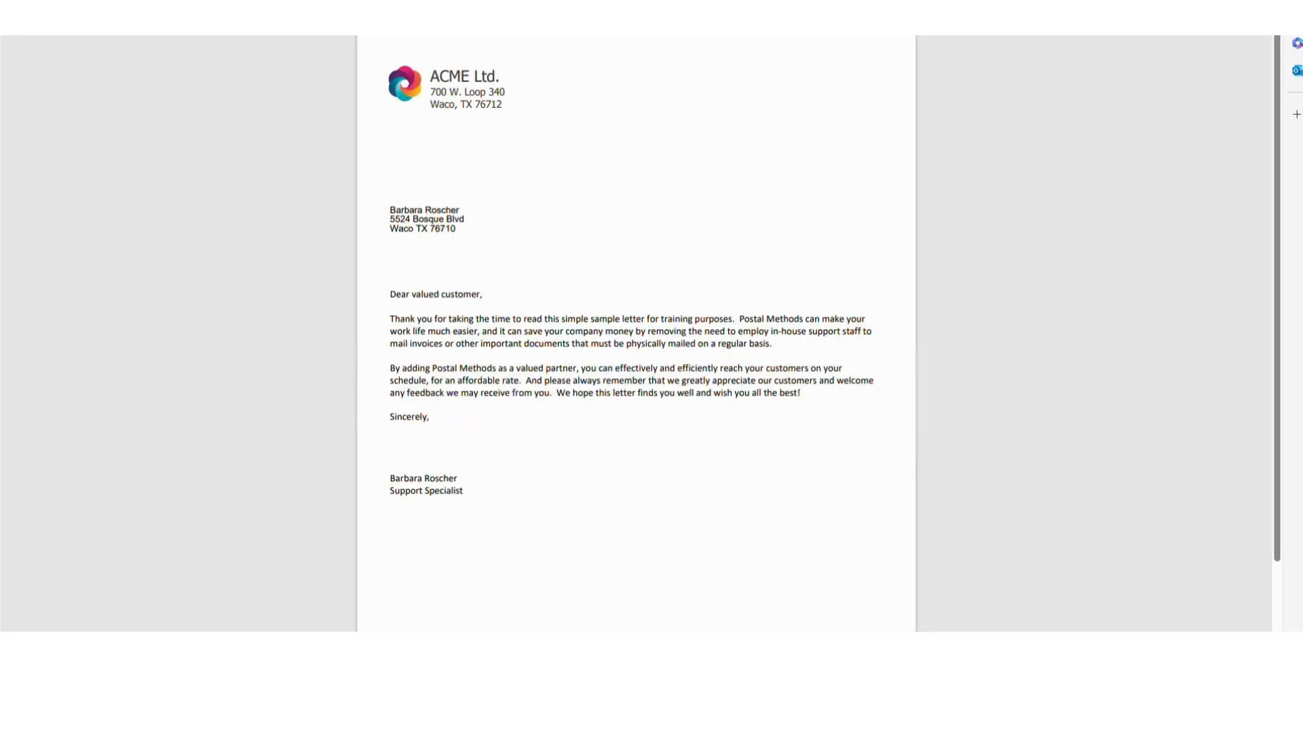
{"action": "key", "text": "ctrl+w"}
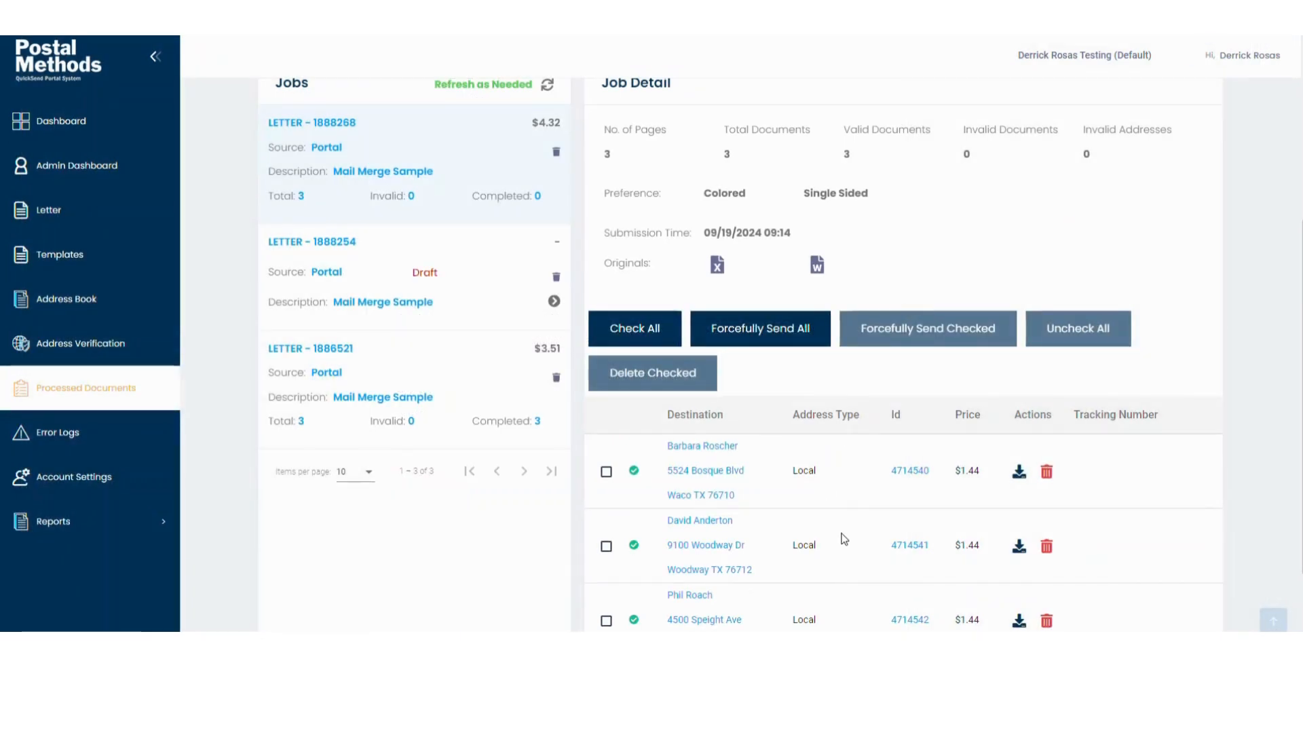
{"action": "scroll", "coordinate": [844, 539], "scroll_direction": "up", "scroll_amount": 1}
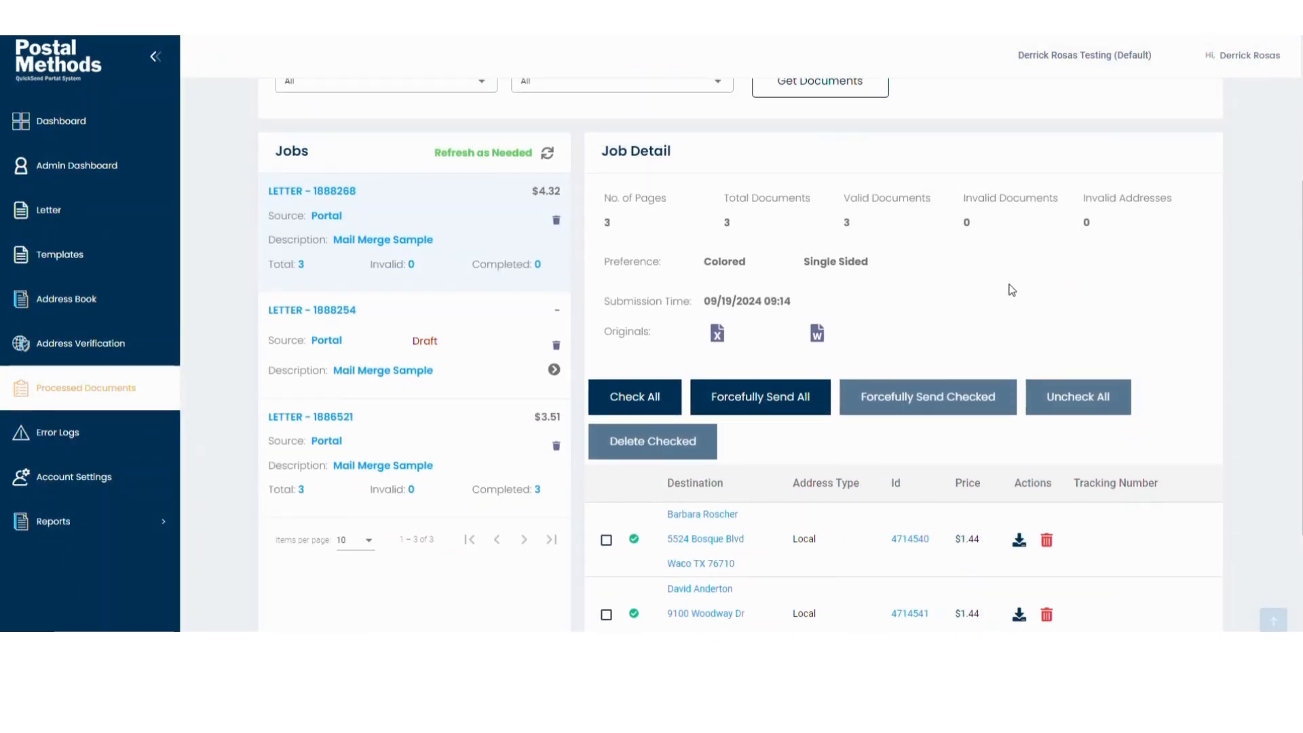